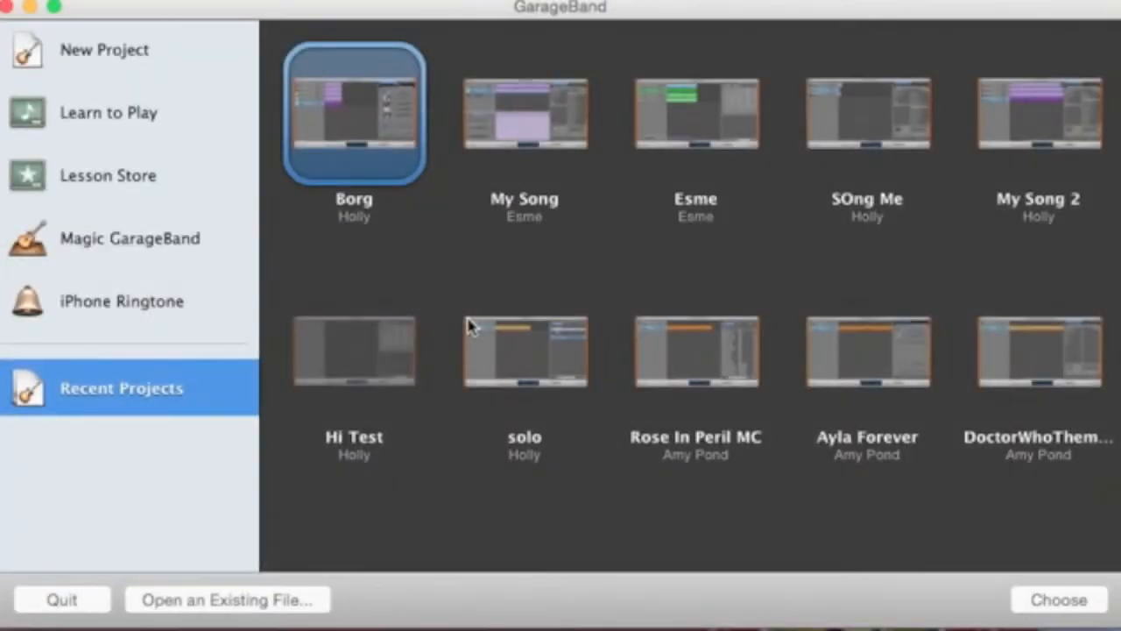
# - Create a Voice-template project named 'Tutorial Borg', keeping the home folder as its location
pyautogui.click(125, 63)
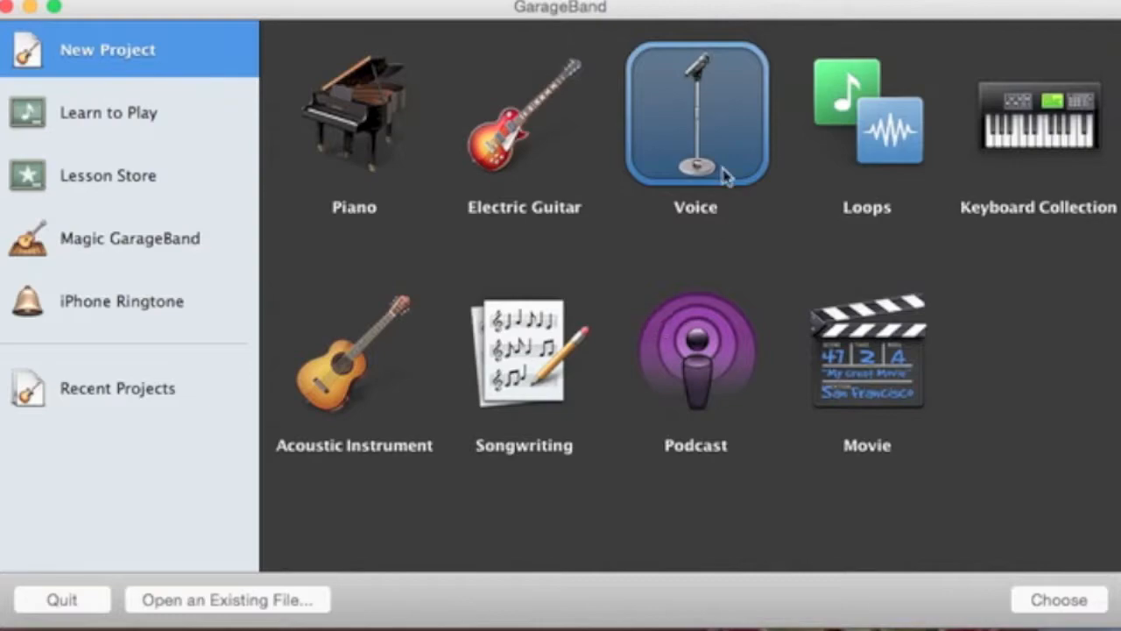
pyautogui.click(1061, 601)
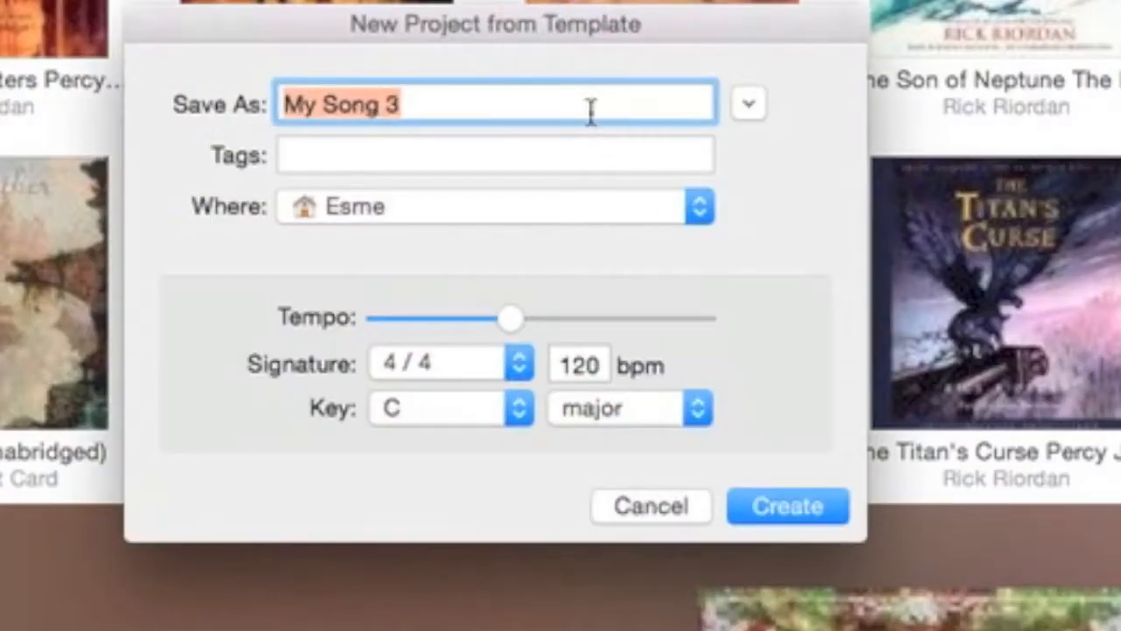
pyautogui.press('BackSpace')
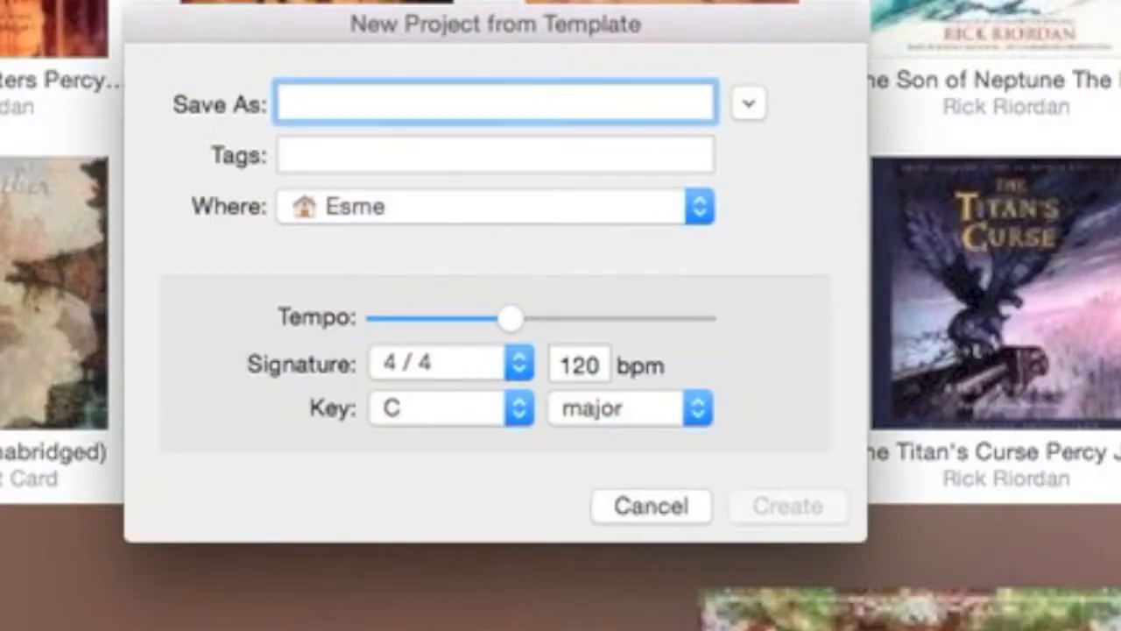
pyautogui.write('Tutorial Borg')
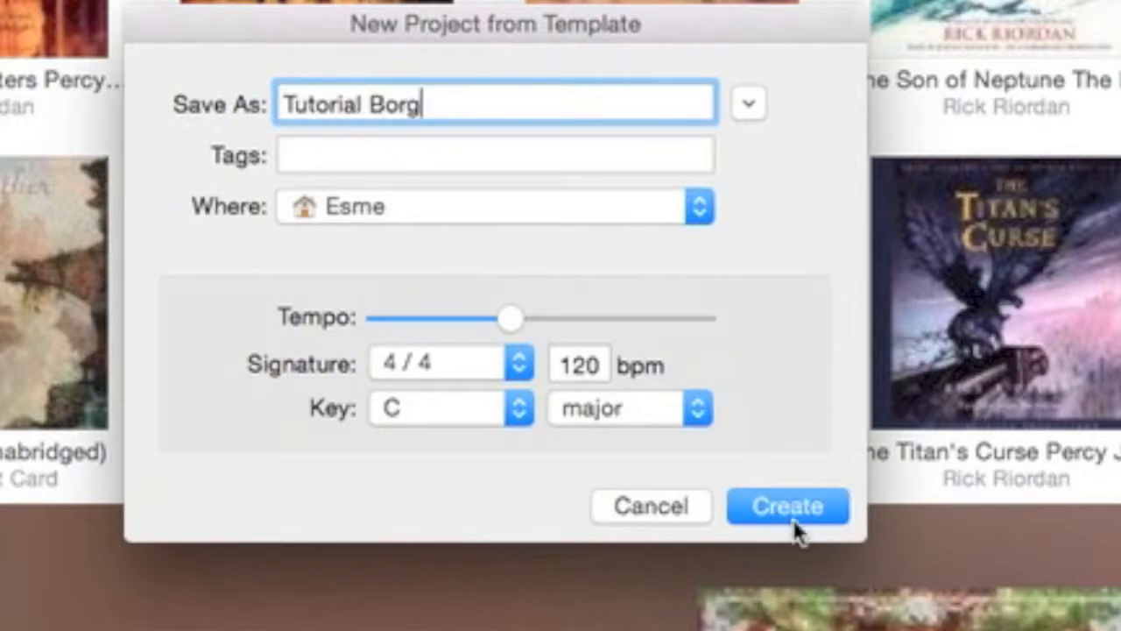
pyautogui.click(520, 207)
pyautogui.click(576, 220)
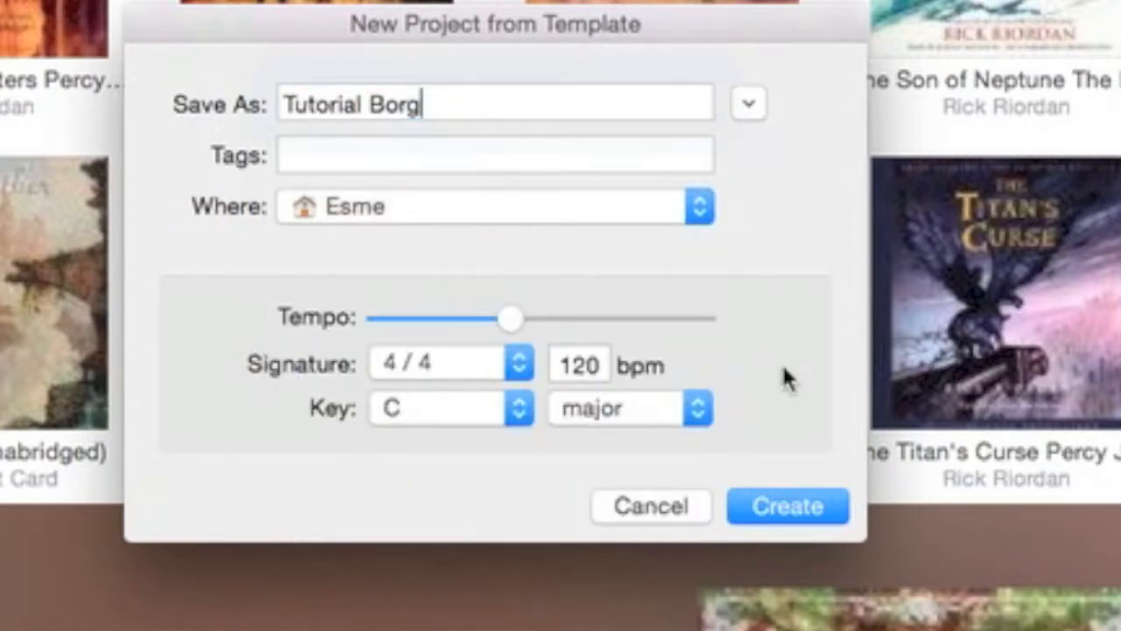
pyautogui.click(658, 219)
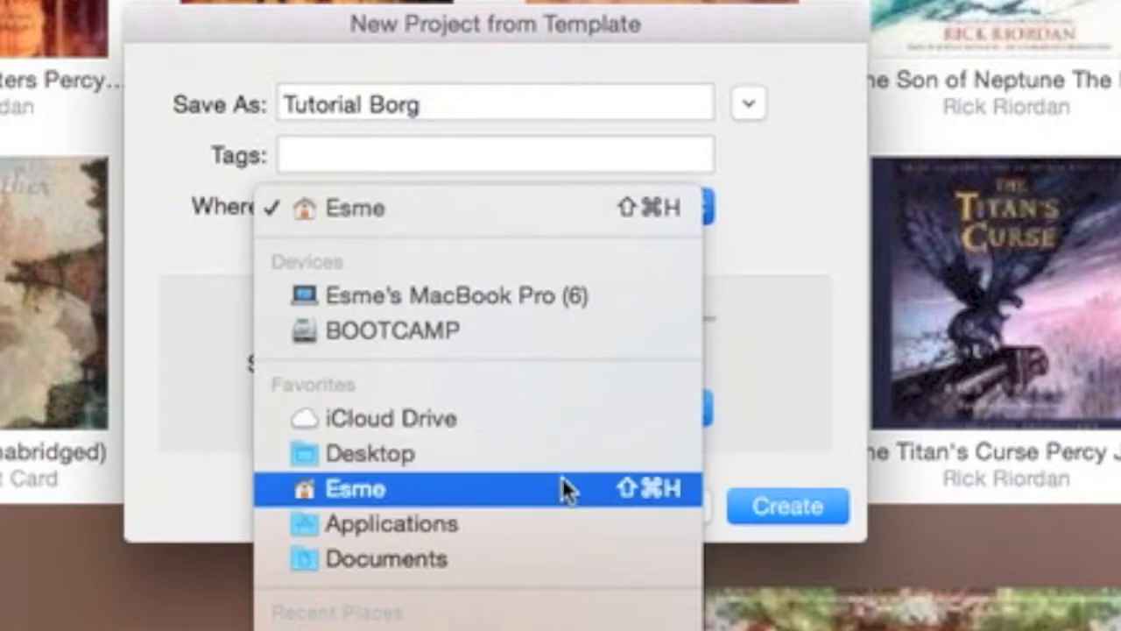
pyautogui.click(758, 24)
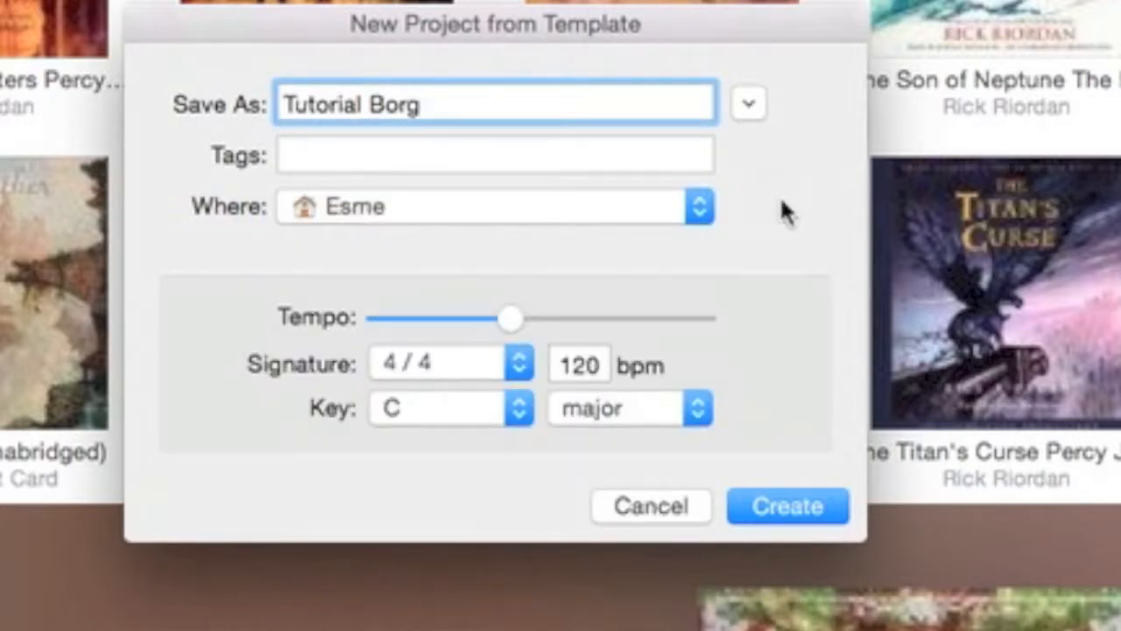
pyautogui.click(806, 507)
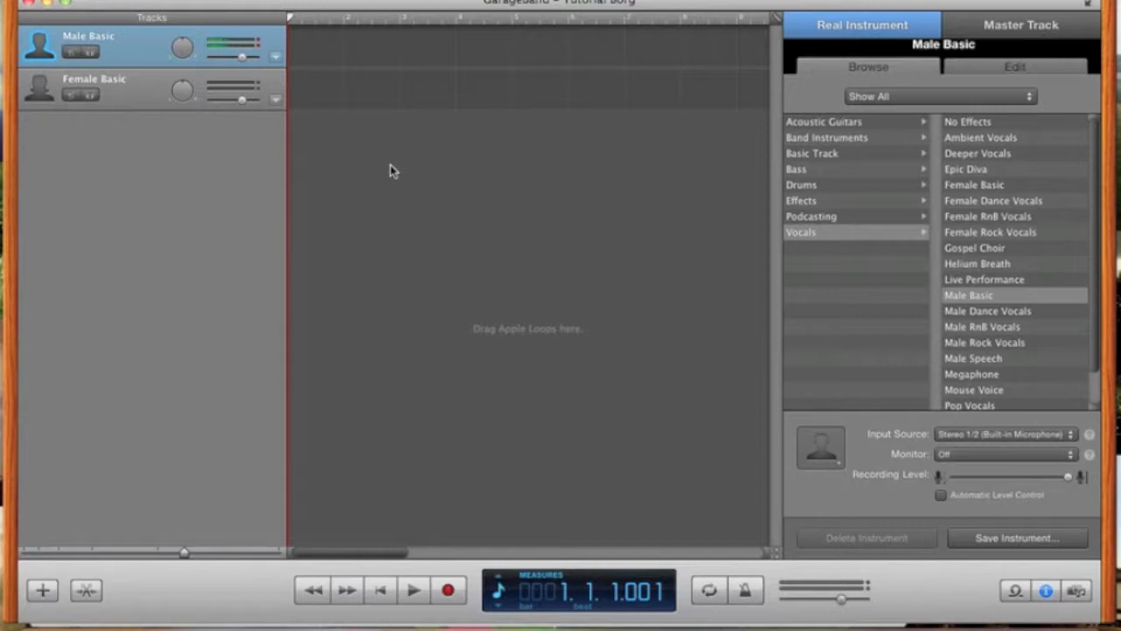
# - Record a vocal take on the Male Basic track and play it back from the start
pyautogui.click(447, 591)
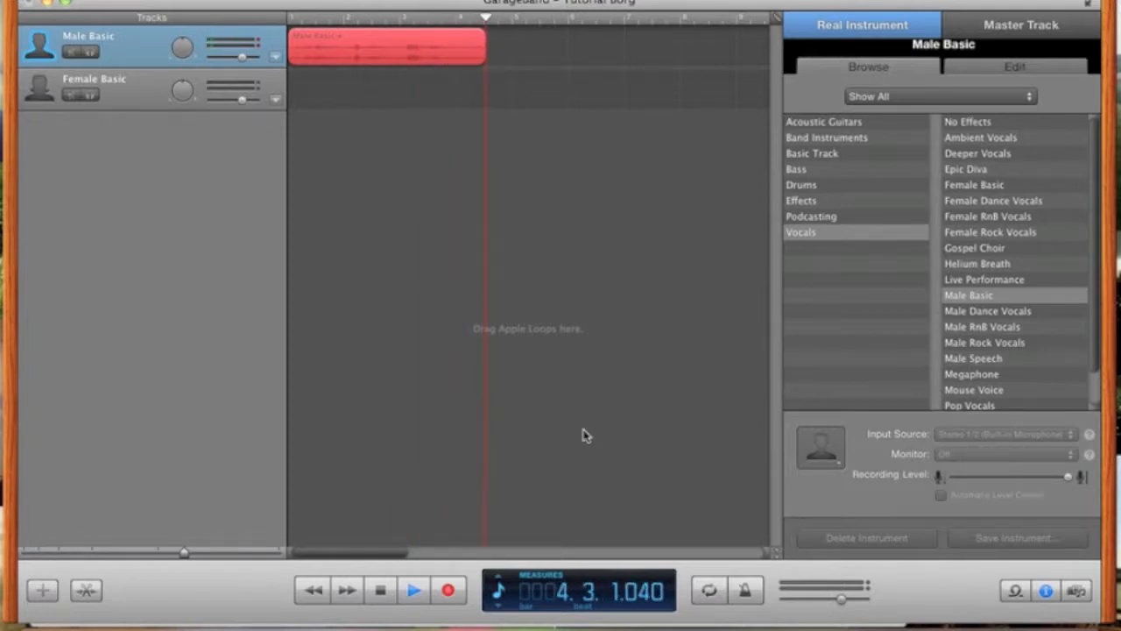
pyautogui.press('space')
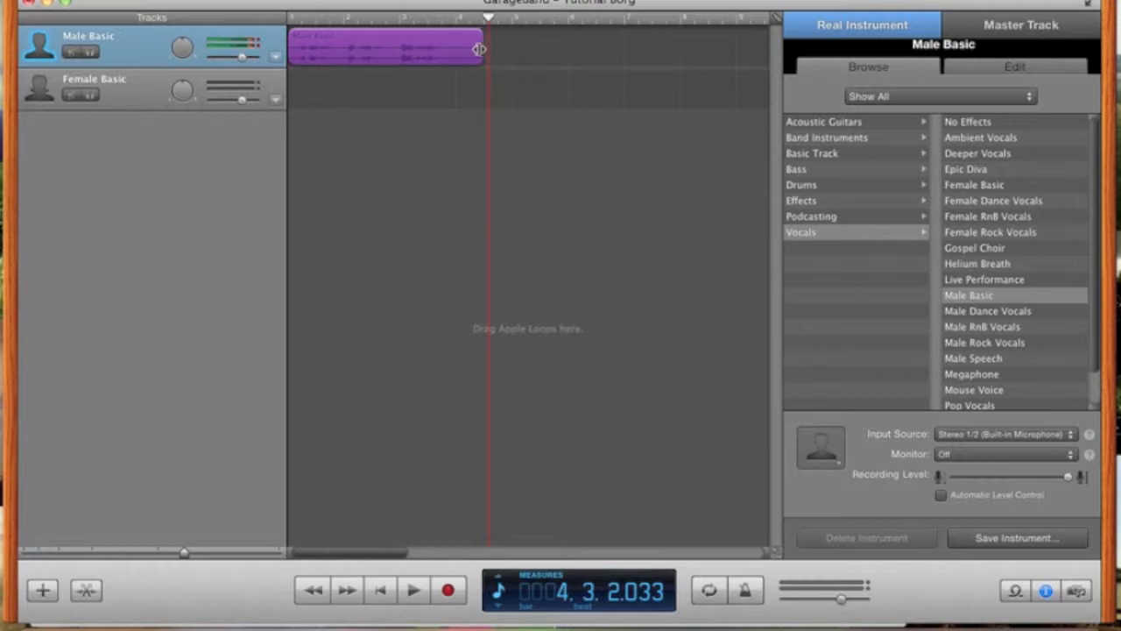
pyautogui.click(526, 72)
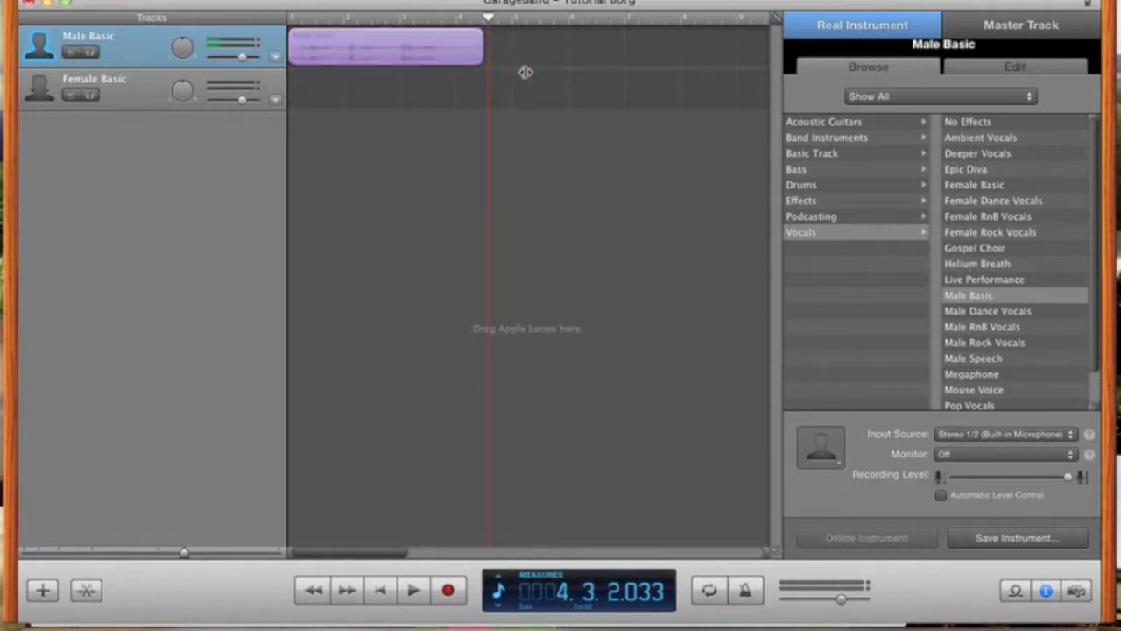
pyautogui.moveTo(489, 17); pyautogui.dragTo(287, 19)
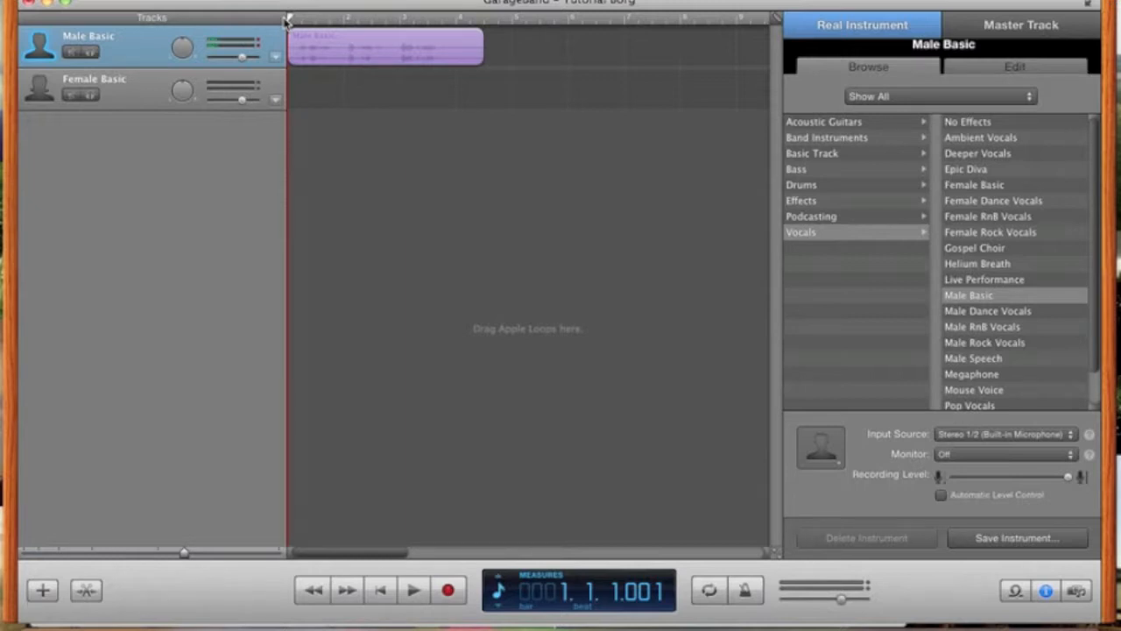
pyautogui.press('space')
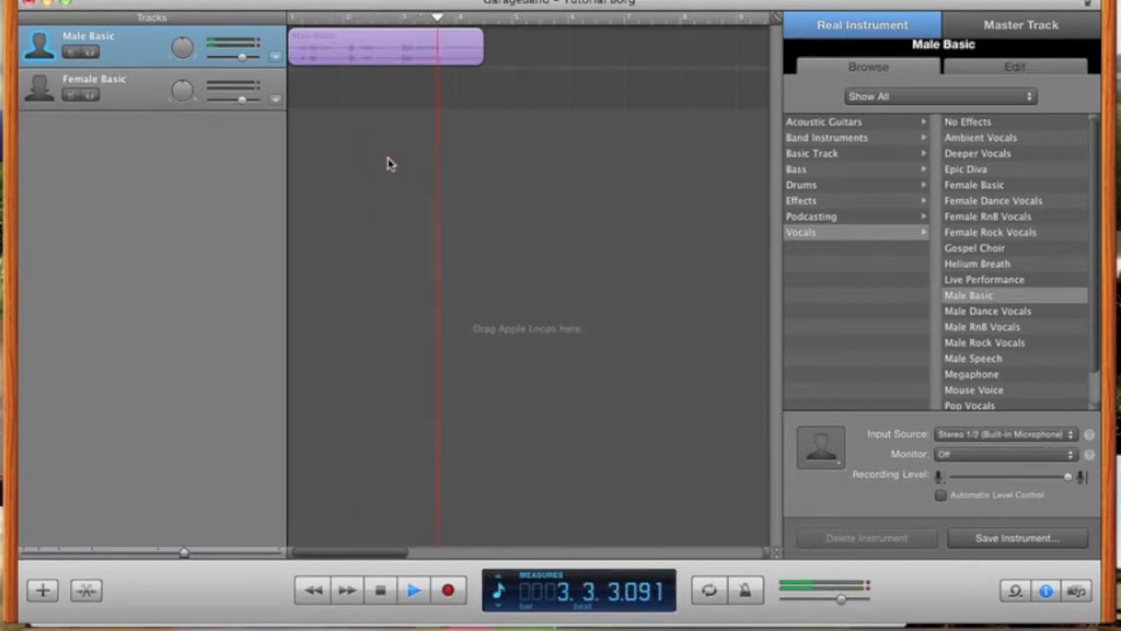
pyautogui.press('space')
# - Trim the recorded region's end so it stops before bar 4
pyautogui.click(472, 58)
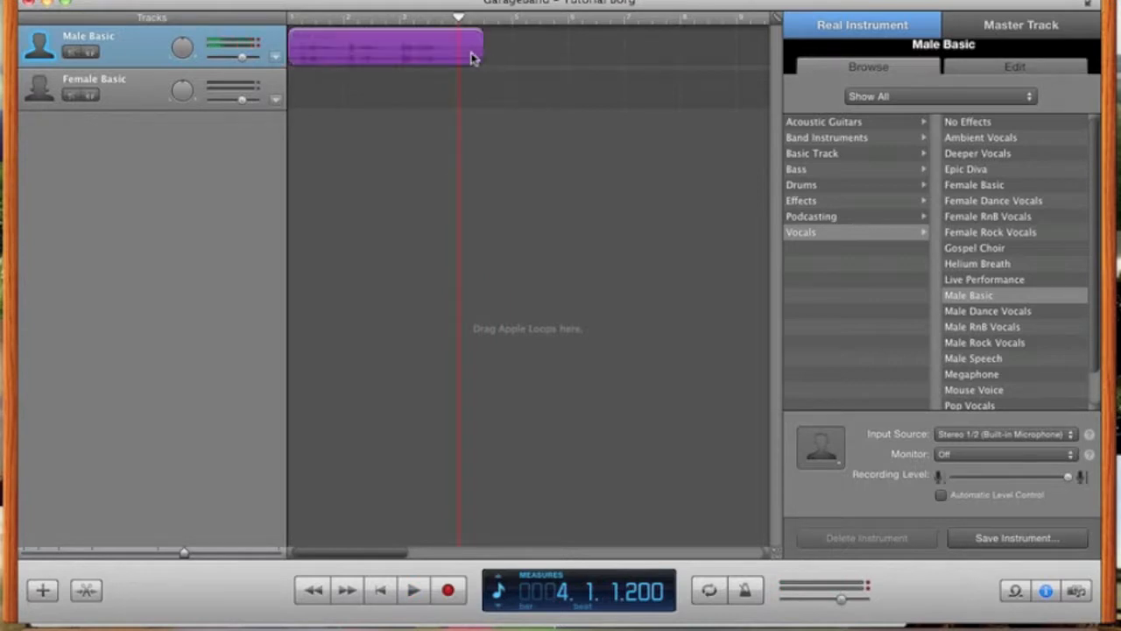
pyautogui.moveTo(482, 51); pyautogui.dragTo(254, 24)
pyautogui.click(505, 102)
# - Push Male Basic's volume slider to its 6.0 dB maximum and play back the louder vocal
pyautogui.click(402, 65)
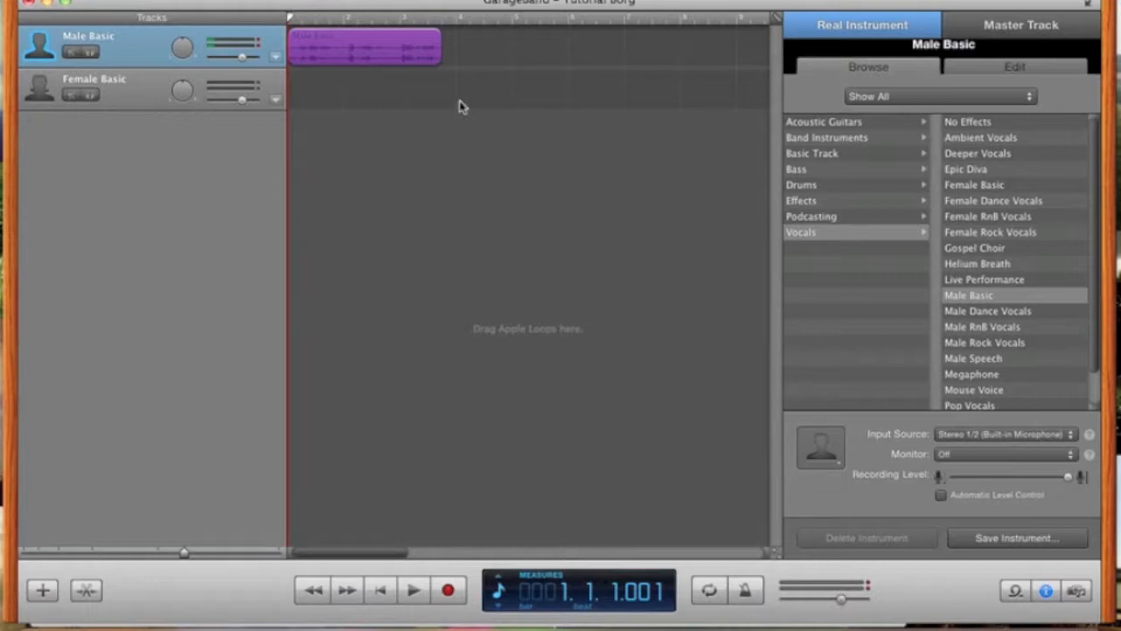
pyautogui.click(244, 59)
pyautogui.moveTo(246, 64); pyautogui.dragTo(313, 66)
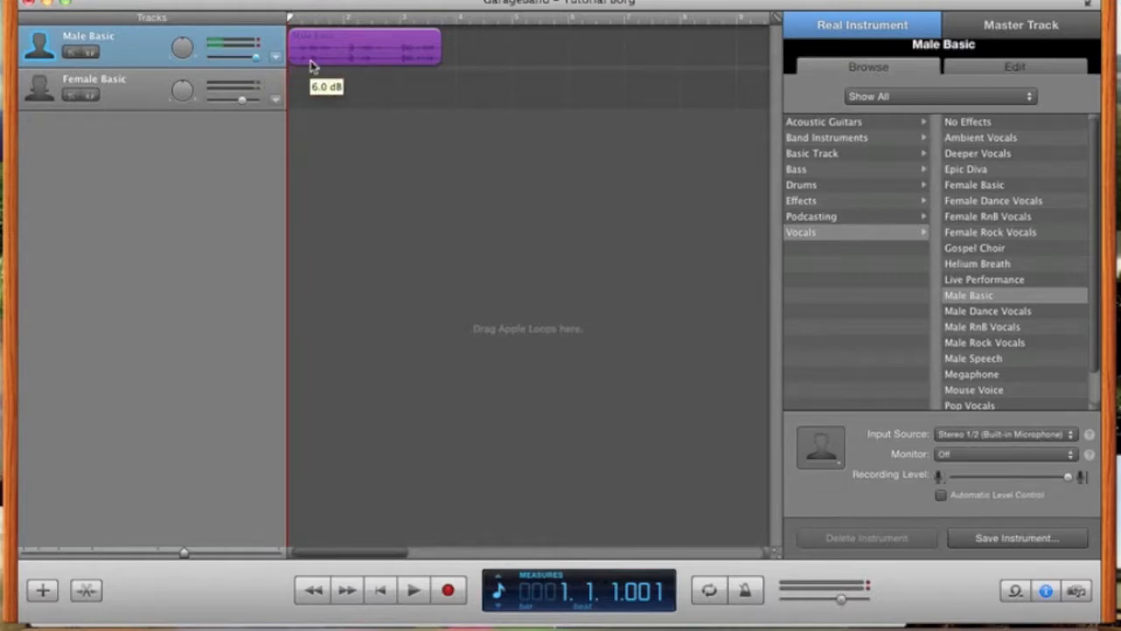
pyautogui.press('space')
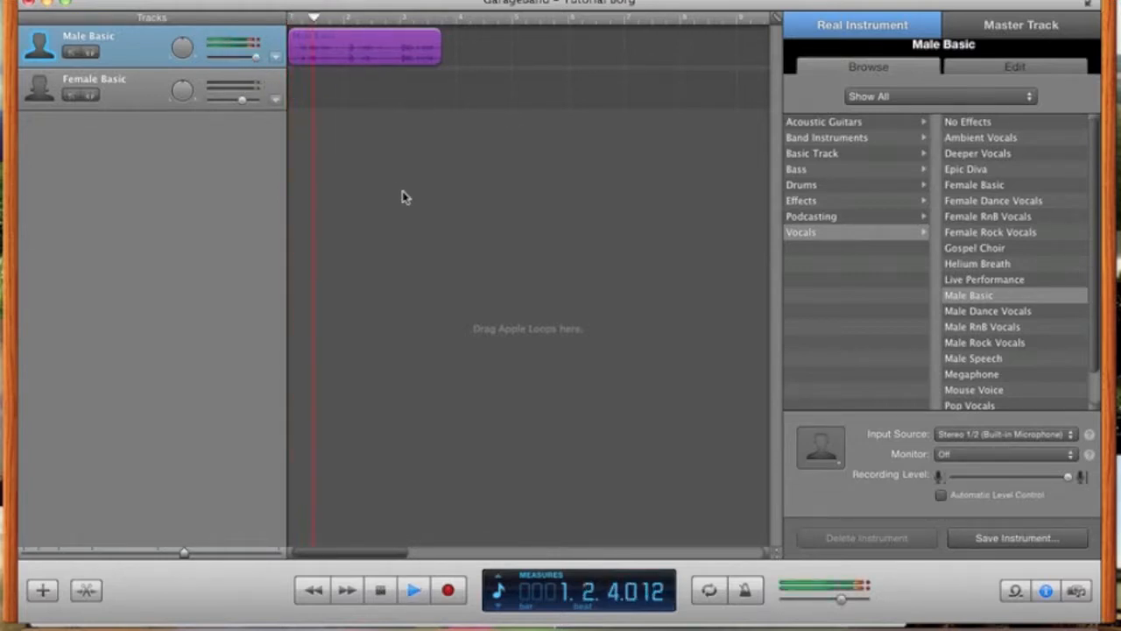
pyautogui.press('Return')
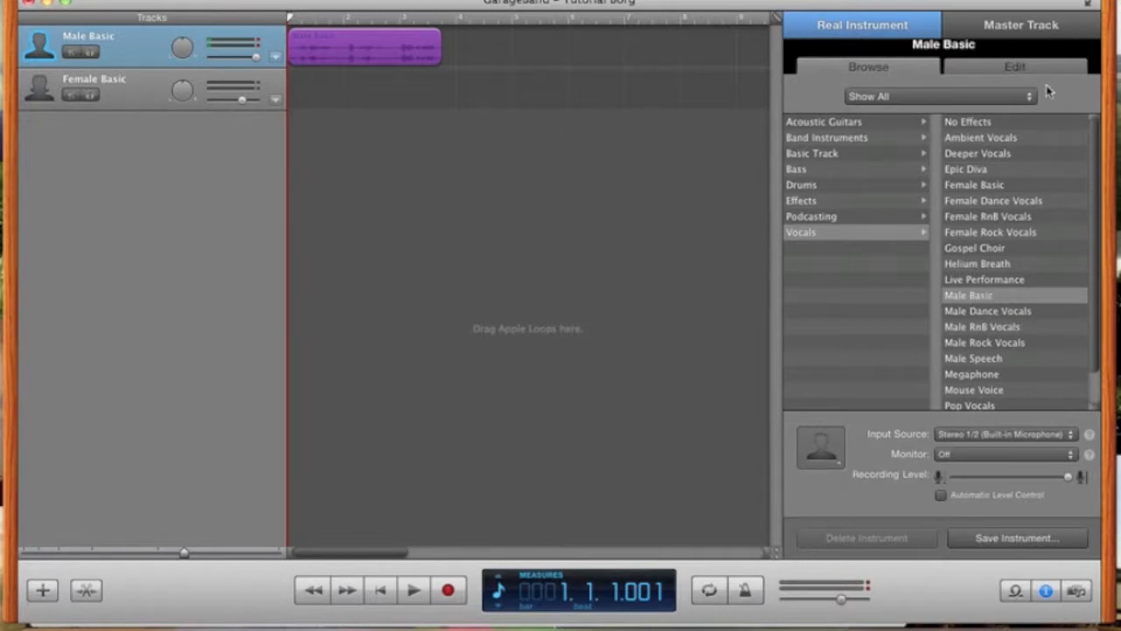
# - In Male Basic's effects, switch the Compressor off and the Noise Gate on
pyautogui.click(1029, 72)
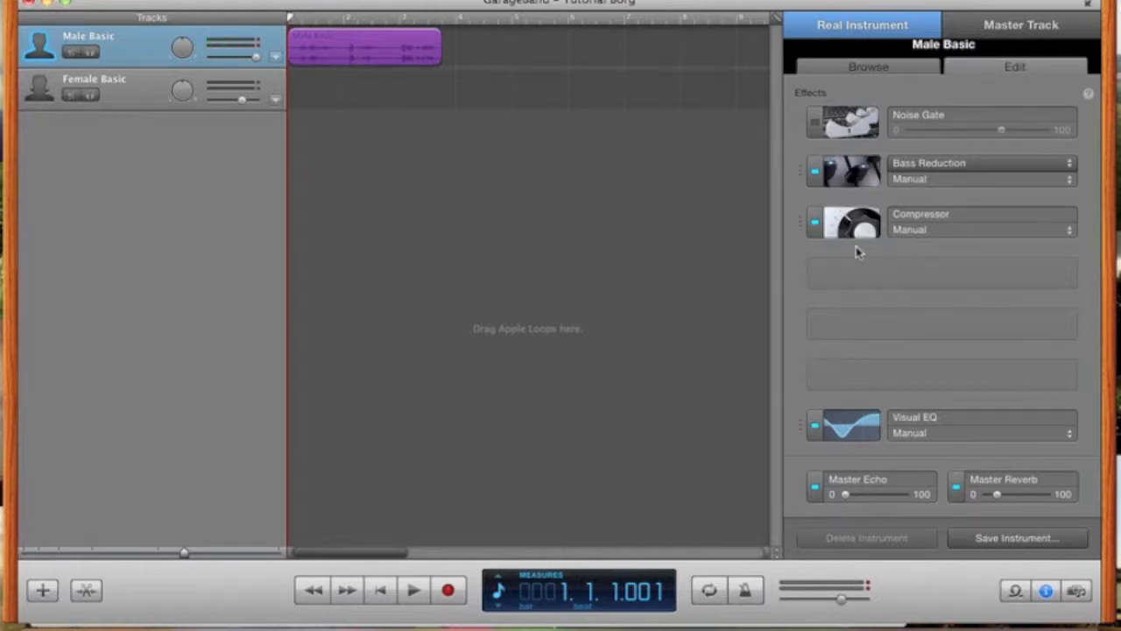
pyautogui.click(815, 223)
pyautogui.click(816, 123)
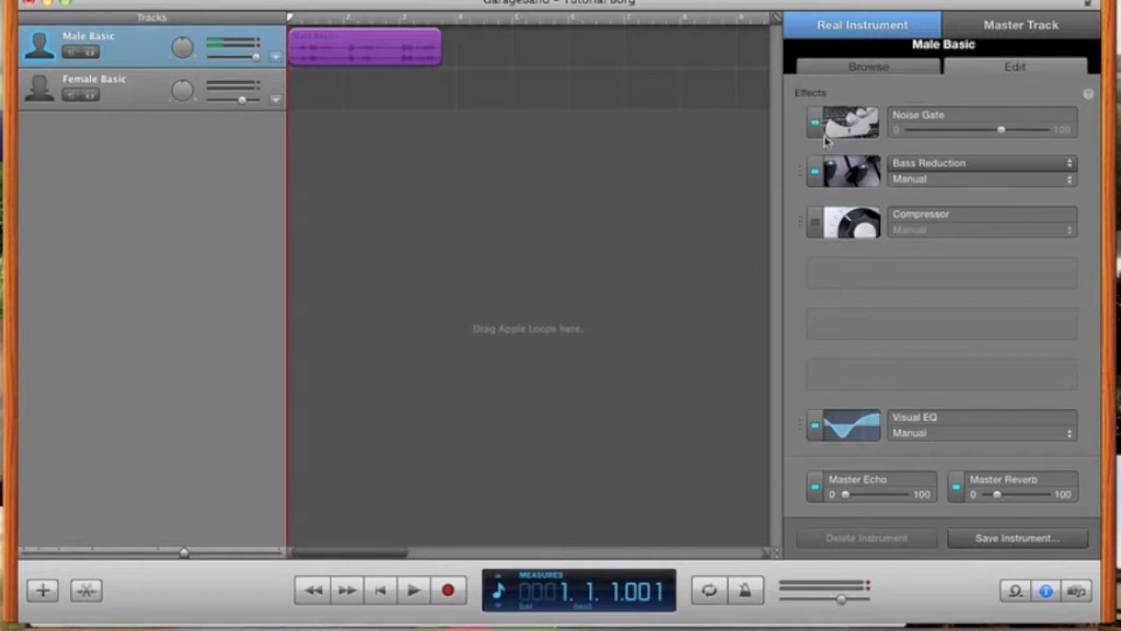
# - Raise the Bass Reduction frequency to 2200 Hz on the Manual preset, then audition the vocal
pyautogui.click(850, 172)
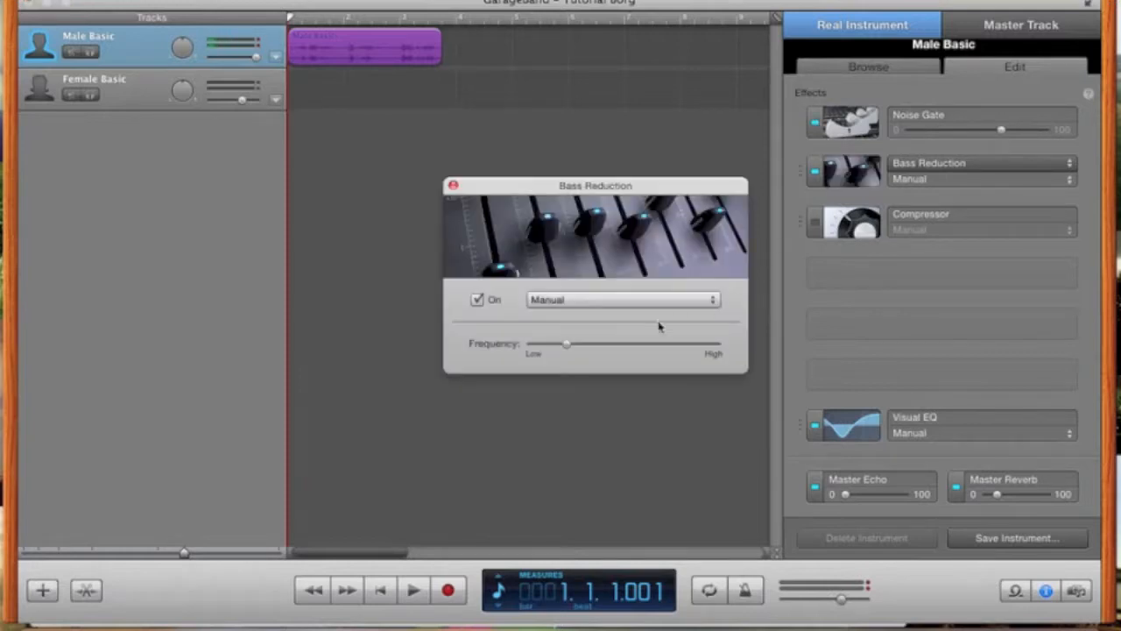
pyautogui.moveTo(568, 351); pyautogui.dragTo(661, 349)
pyautogui.click(661, 351)
pyautogui.click(540, 304)
pyautogui.click(554, 303)
pyautogui.click(453, 187)
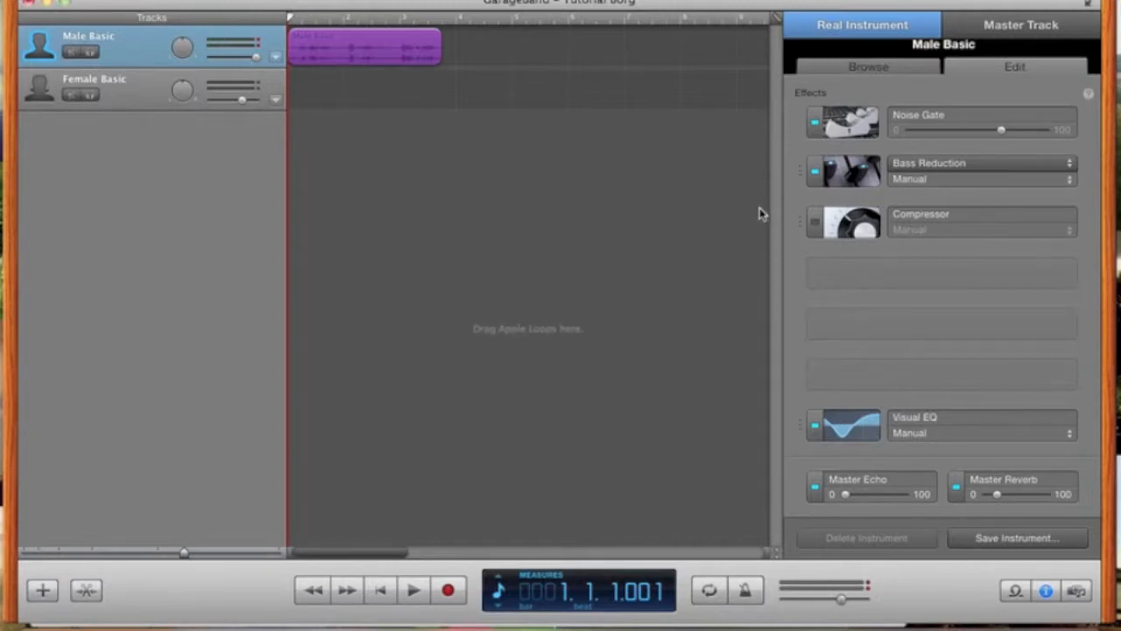
pyautogui.press('space')
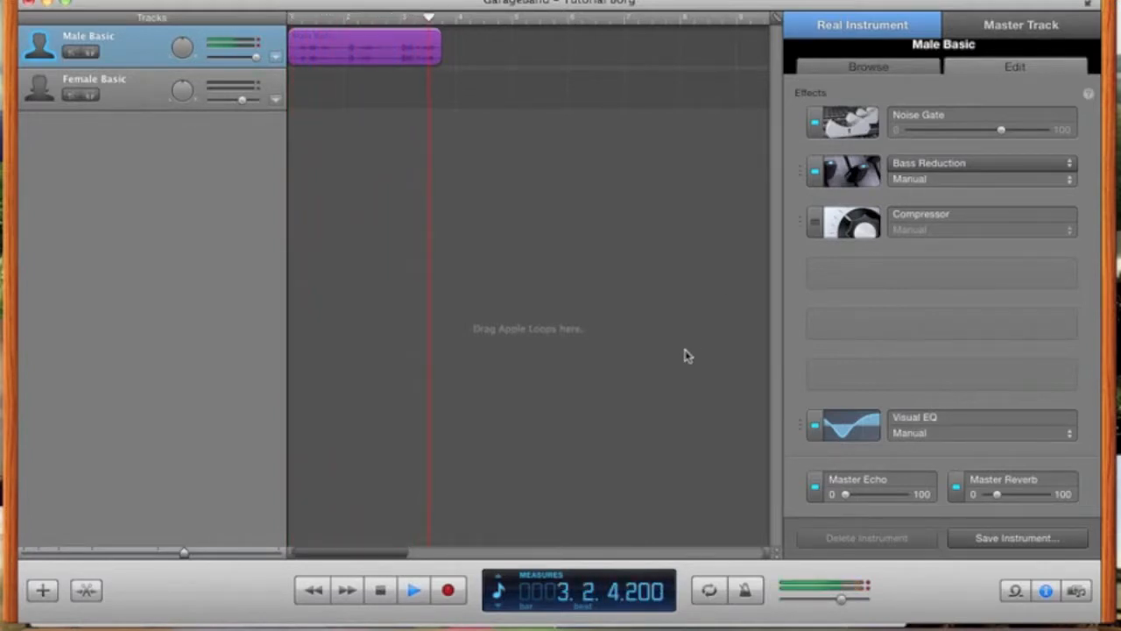
pyautogui.press('space')
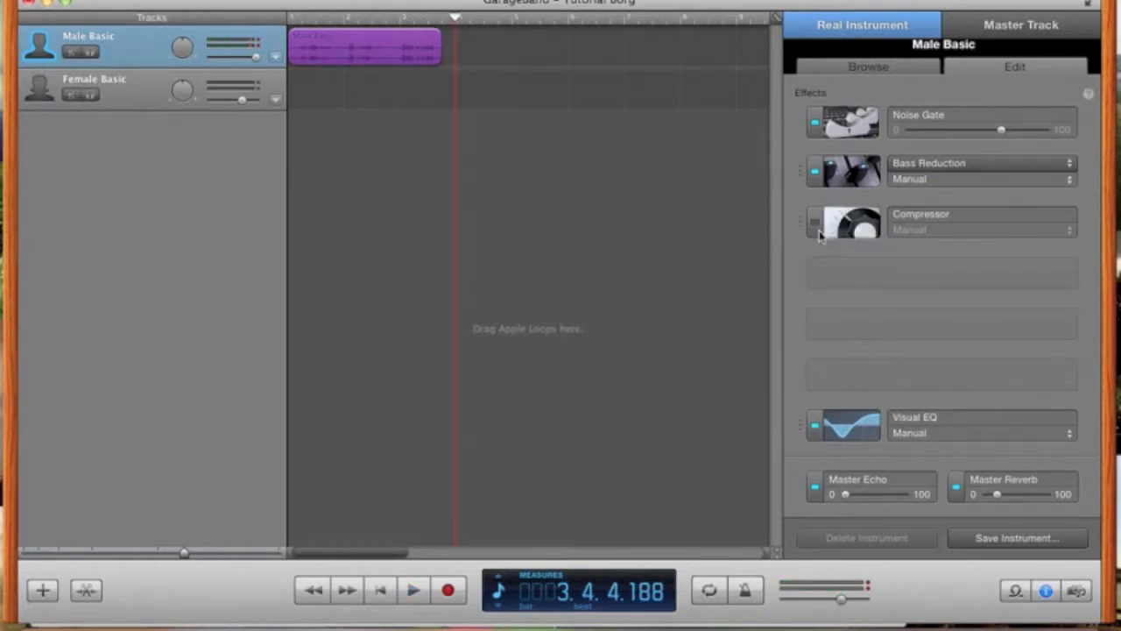
# - Add a Vocal Transformer effect on Manual with pitch -24 and sound -9, then rewind
pyautogui.click(845, 277)
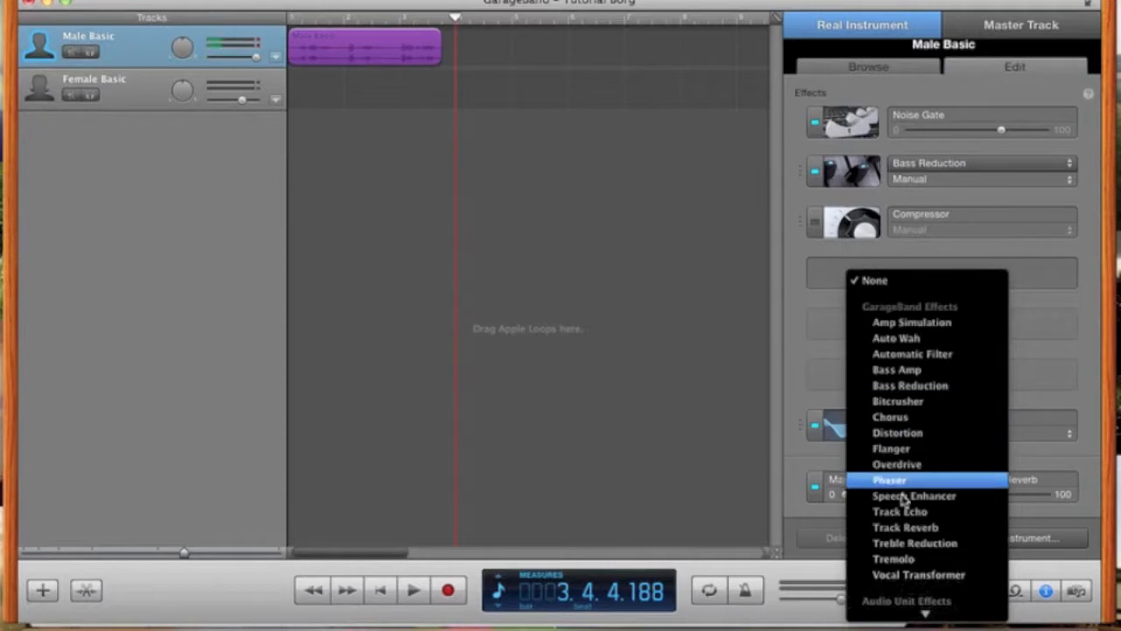
pyautogui.click(911, 574)
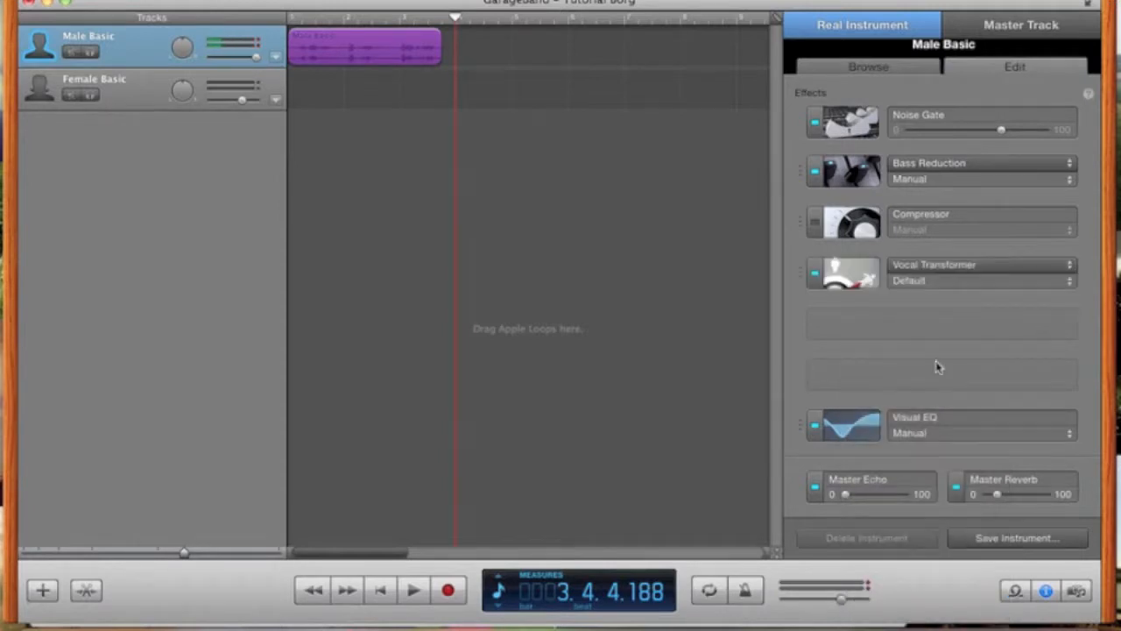
pyautogui.click(850, 271)
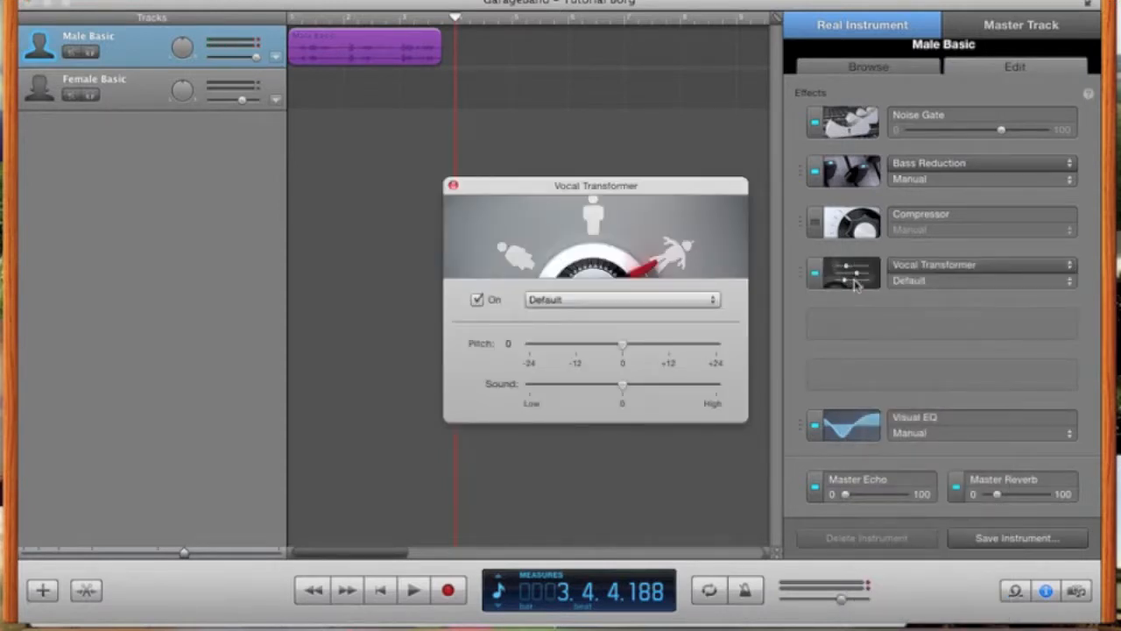
pyautogui.moveTo(622, 344); pyautogui.dragTo(485, 359)
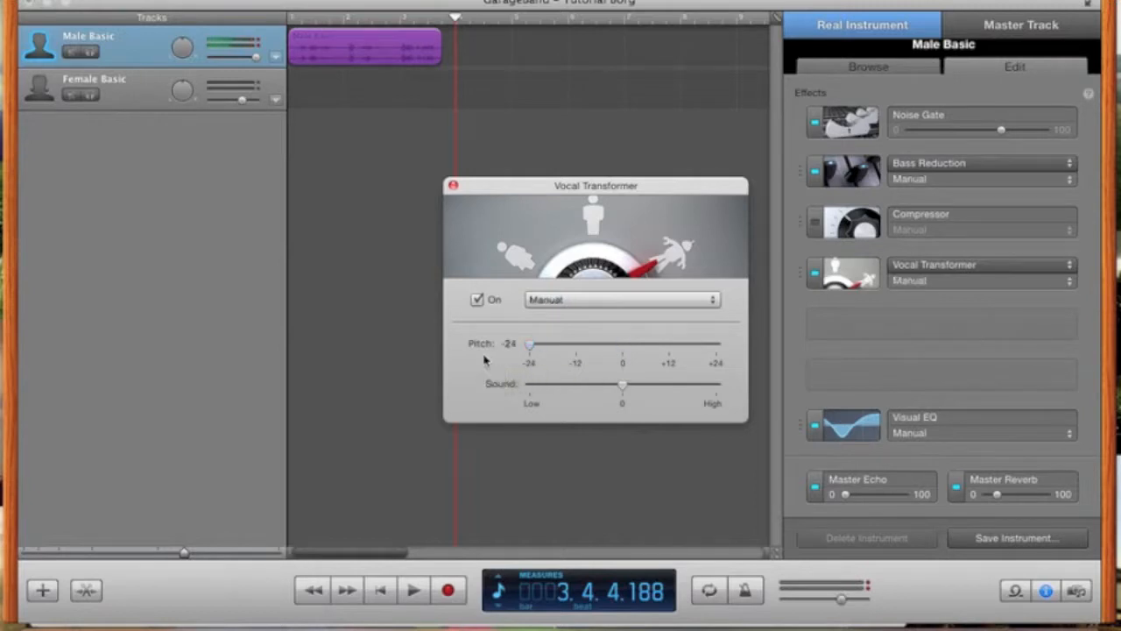
pyautogui.moveTo(623, 388); pyautogui.dragTo(588, 389)
pyautogui.press('Return')
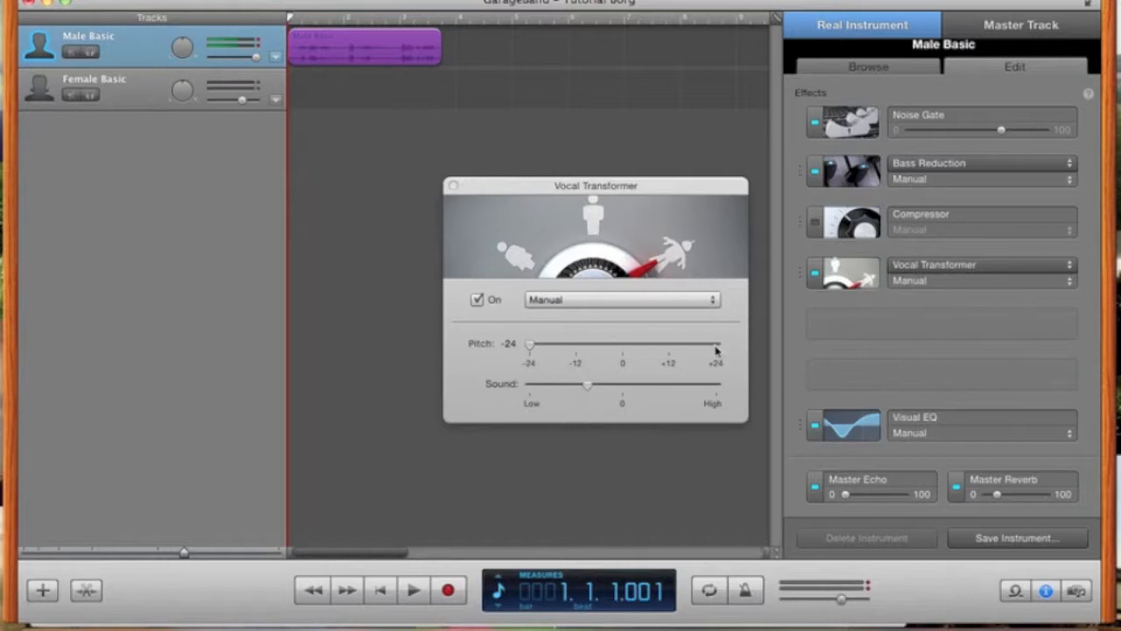
# - Nudge the Vocal Transformer sound slightly higher while auditioning the pitched vocal from the start
pyautogui.moveTo(716, 348)
pyautogui.moveTo(596, 394)
pyautogui.press('space')
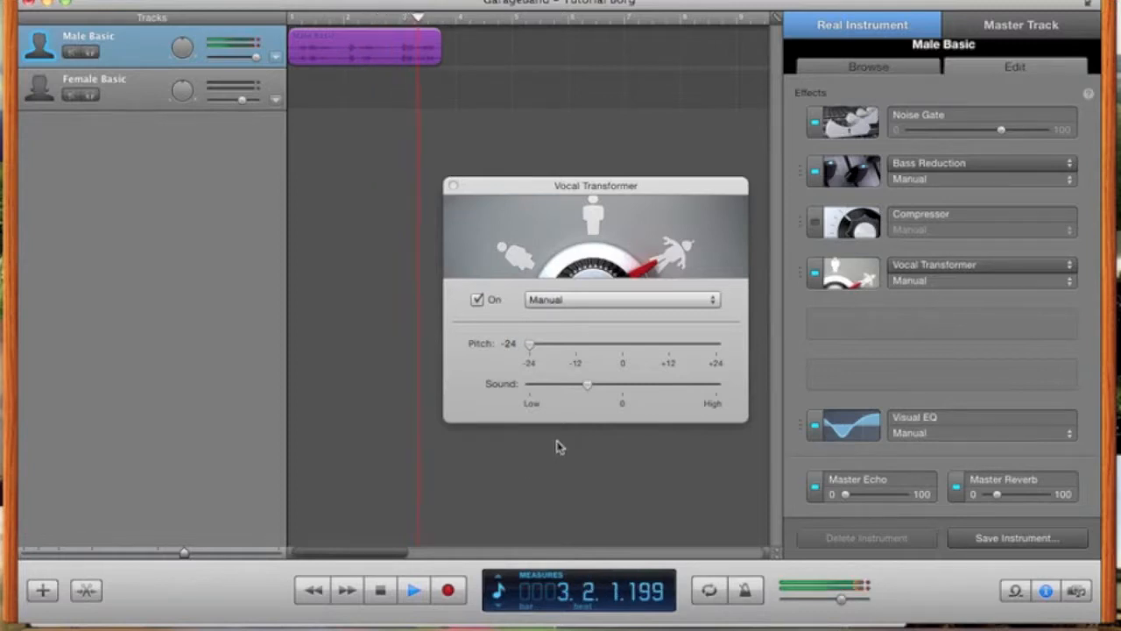
pyautogui.press('space')
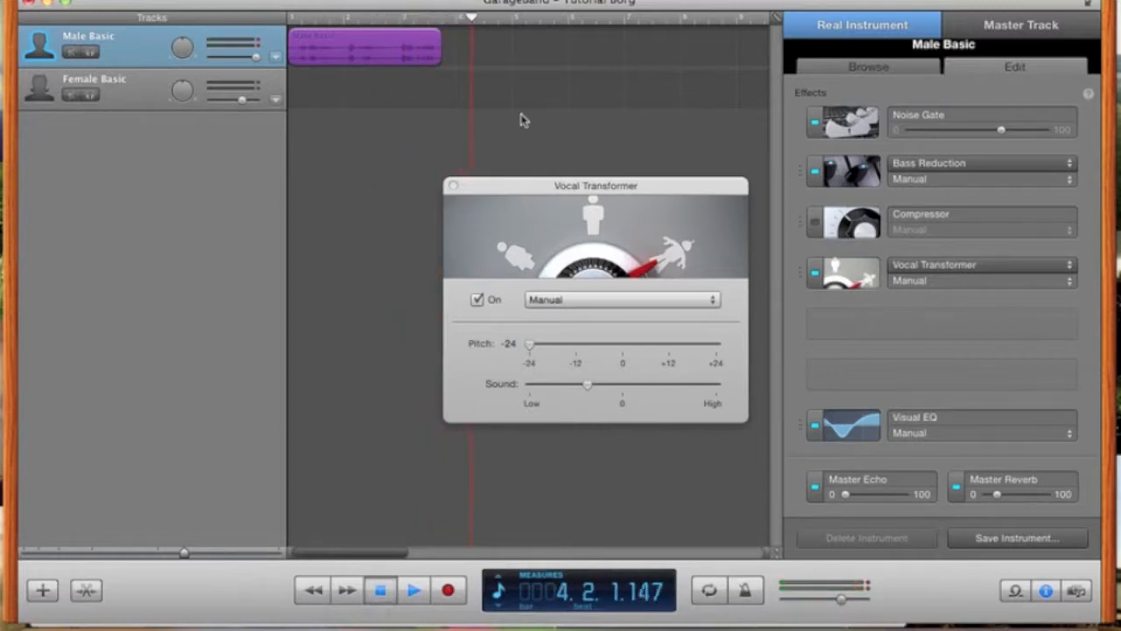
pyautogui.moveTo(591, 393); pyautogui.dragTo(594, 392)
pyautogui.click(476, 19)
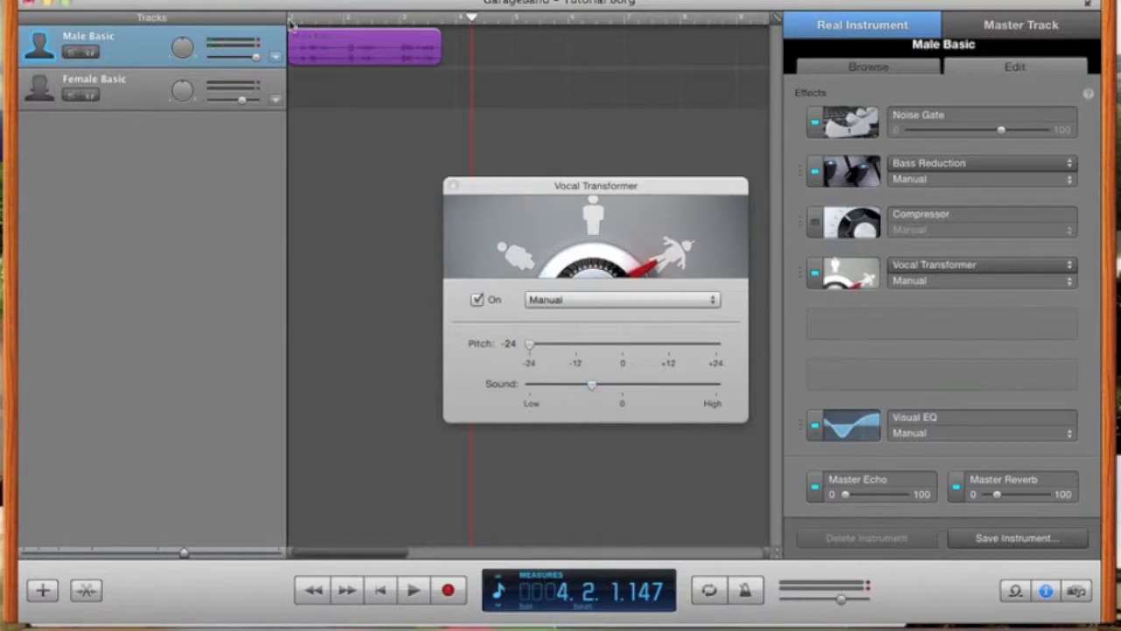
pyautogui.moveTo(476, 18); pyautogui.dragTo(317, 15)
pyautogui.press('space')
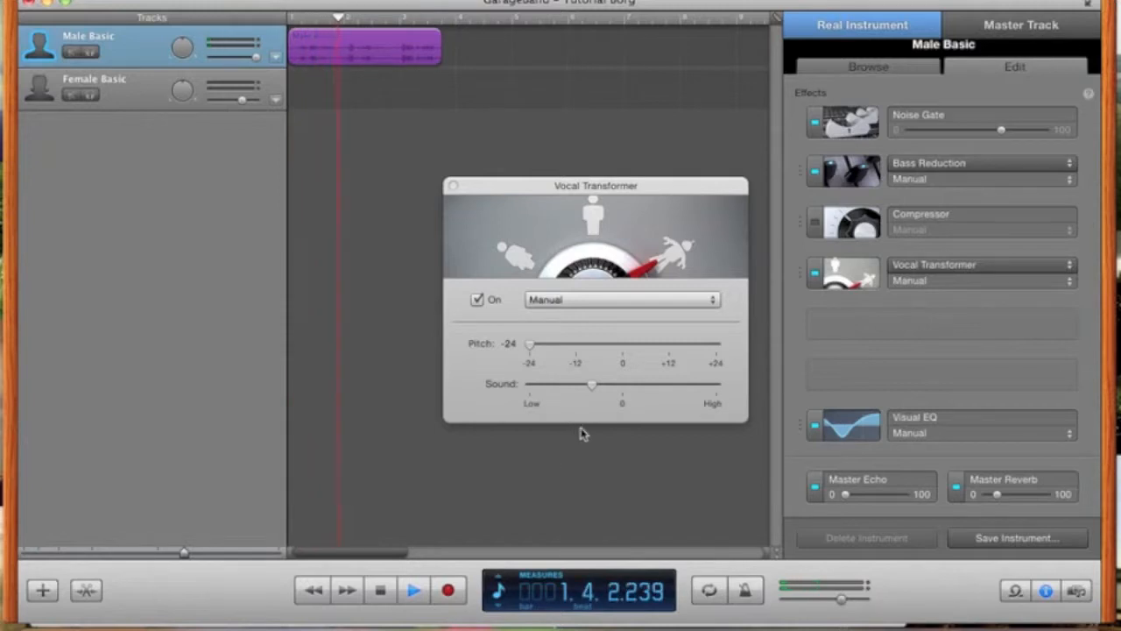
pyautogui.moveTo(592, 384); pyautogui.dragTo(597, 389)
pyautogui.press('space')
pyautogui.click(464, 17)
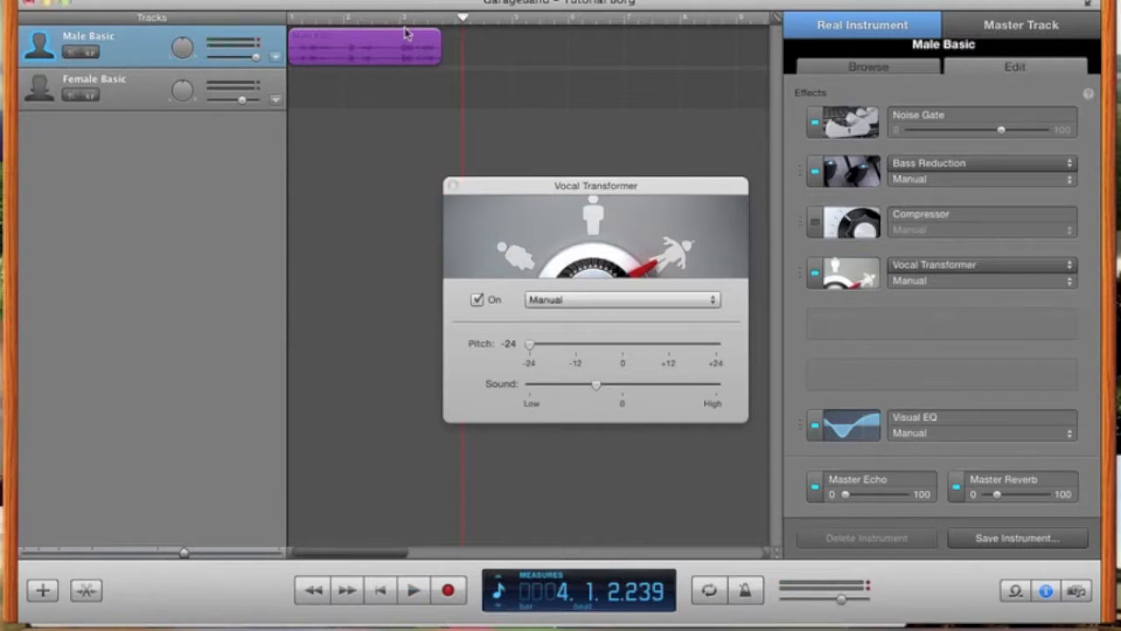
pyautogui.press('Return')
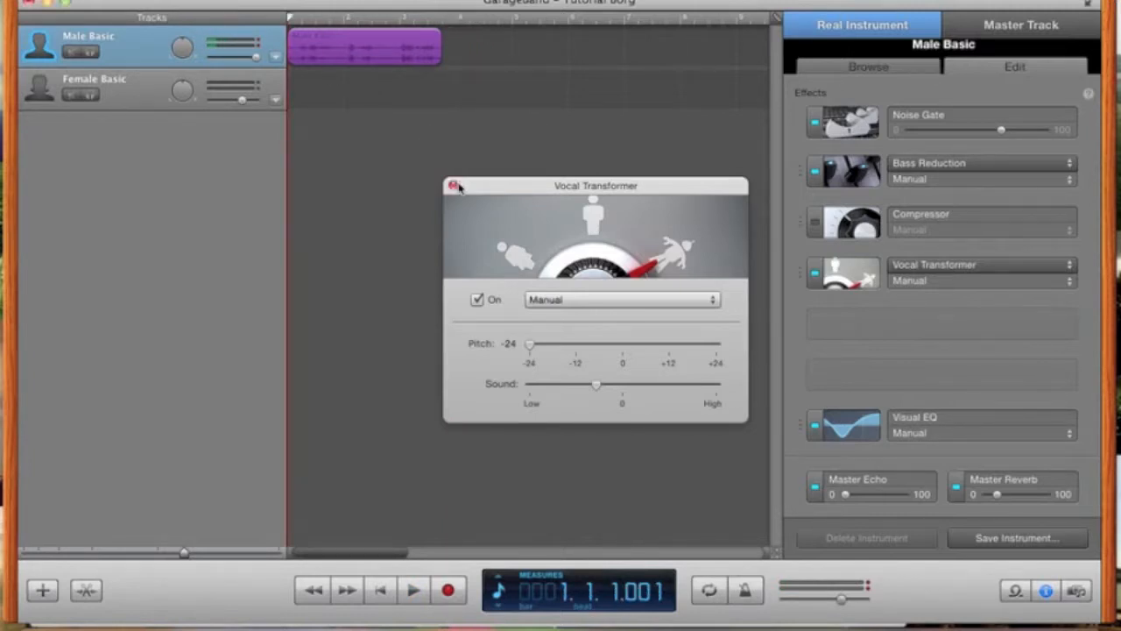
# - Close the Vocal Transformer window and audition the Compressor on and off, leaving it off
pyautogui.click(453, 186)
pyautogui.click(814, 224)
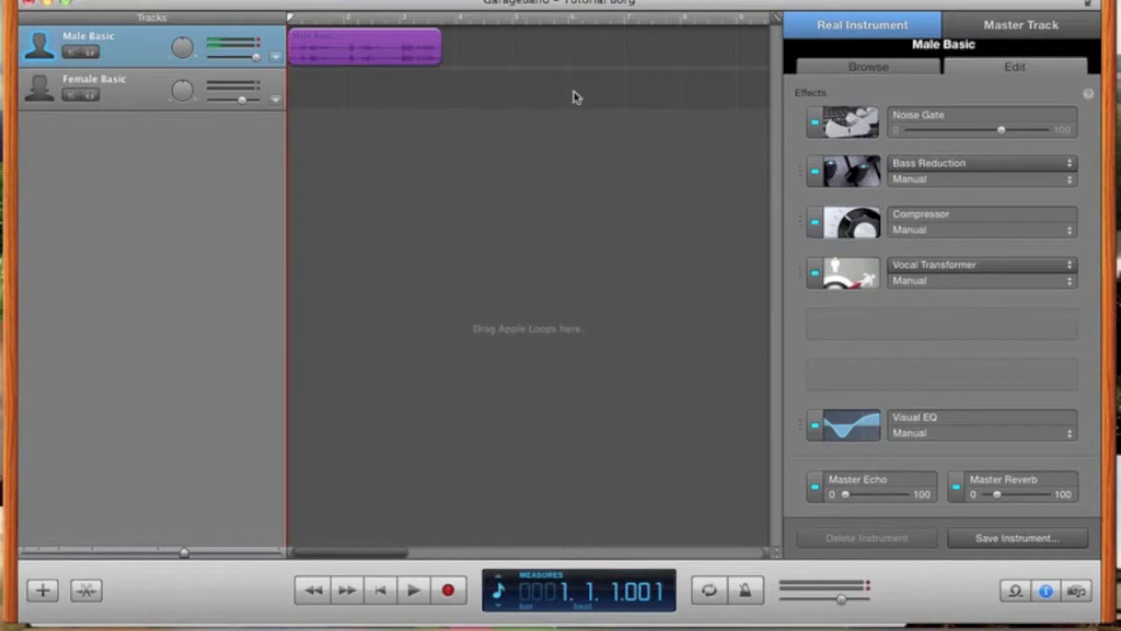
pyautogui.press('space')
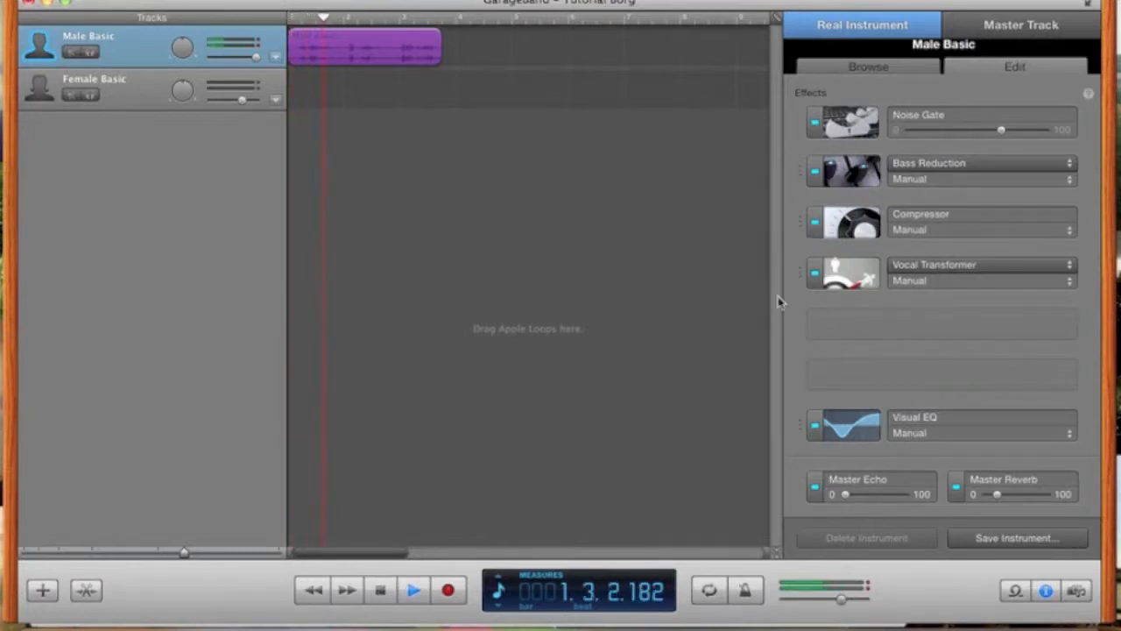
pyautogui.click(814, 224)
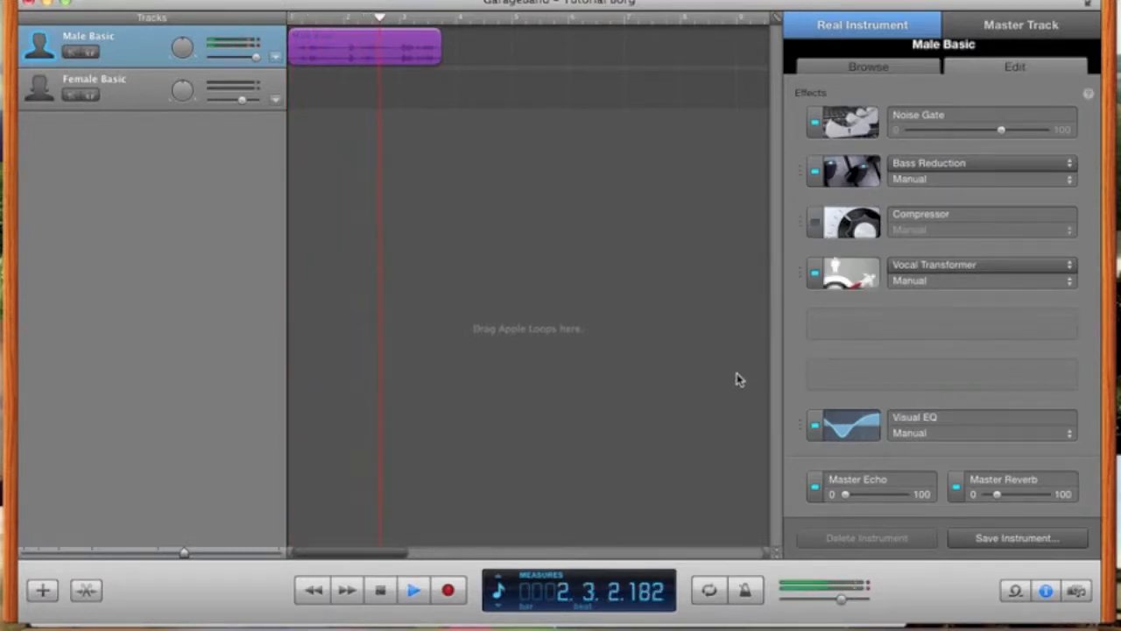
pyautogui.click(814, 225)
pyautogui.click(814, 224)
# - Stop playback, rewind to the start, and glance at the Compressor settings
pyautogui.press('space')
pyautogui.moveTo(474, 17); pyautogui.dragTo(254, 46)
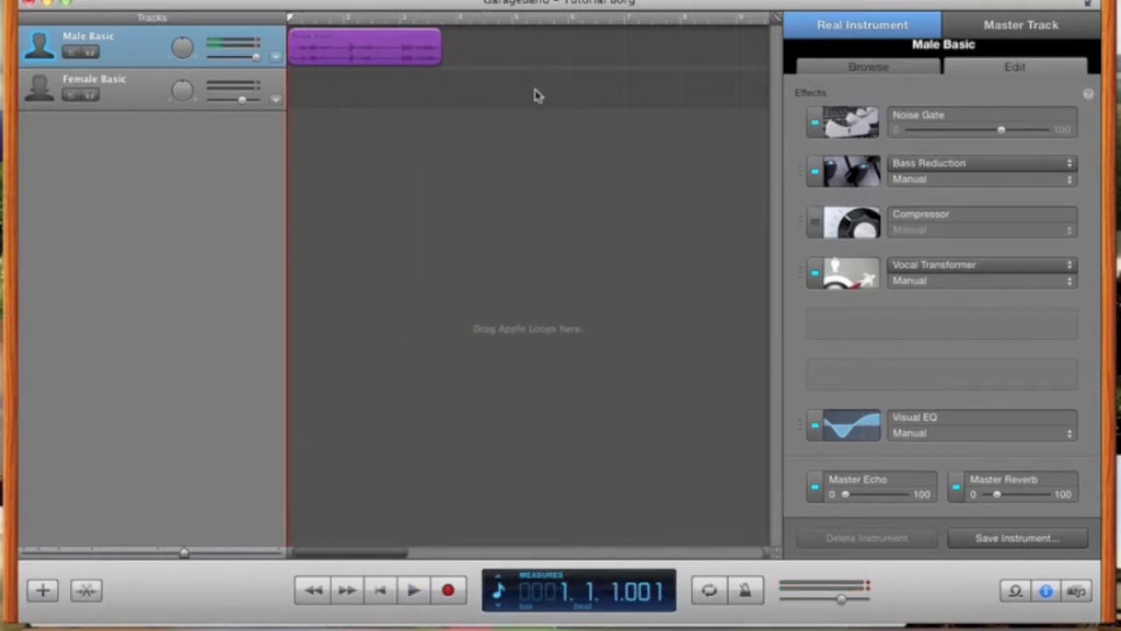
pyautogui.click(850, 224)
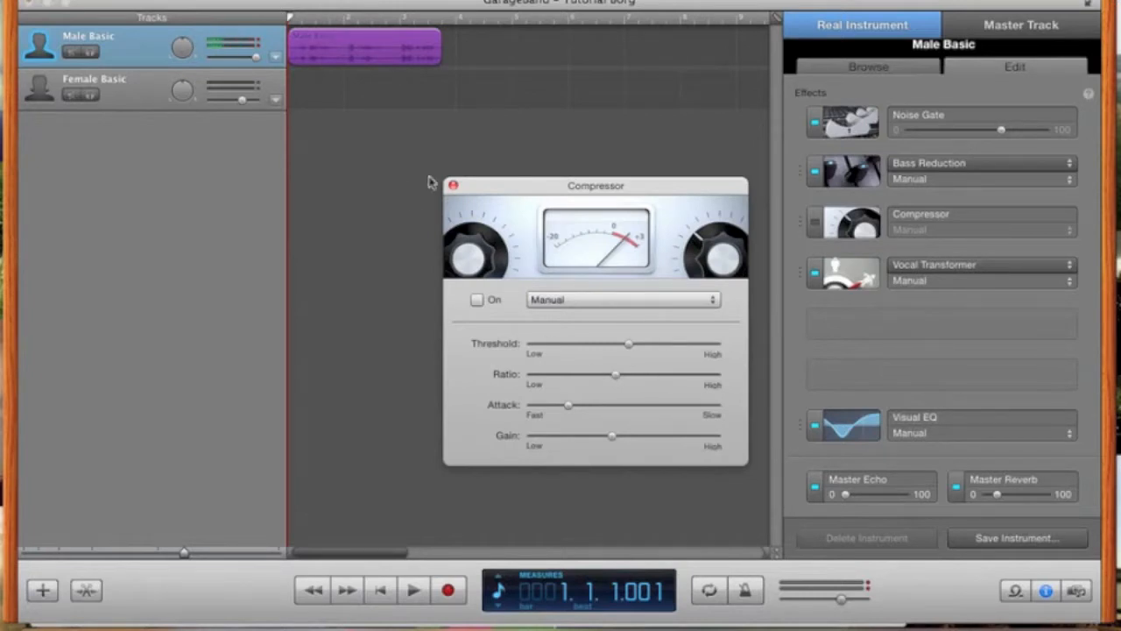
pyautogui.click(453, 186)
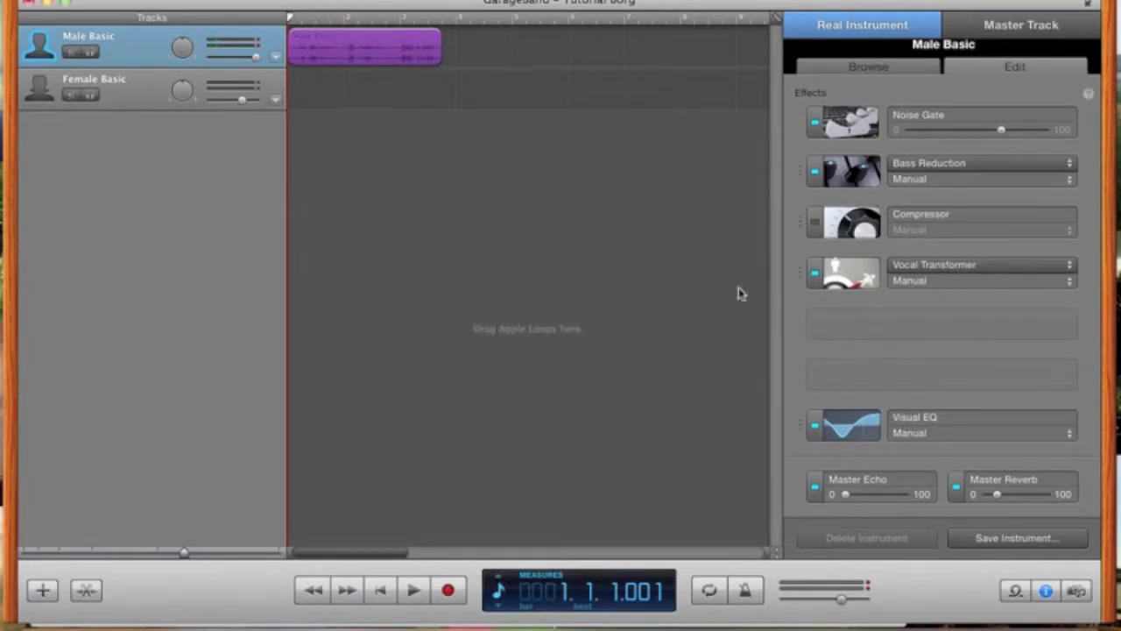
# - Add an AULowpass effect below Vocal Transformer with its cutoff lowered to about 768 Hz
pyautogui.click(865, 333)
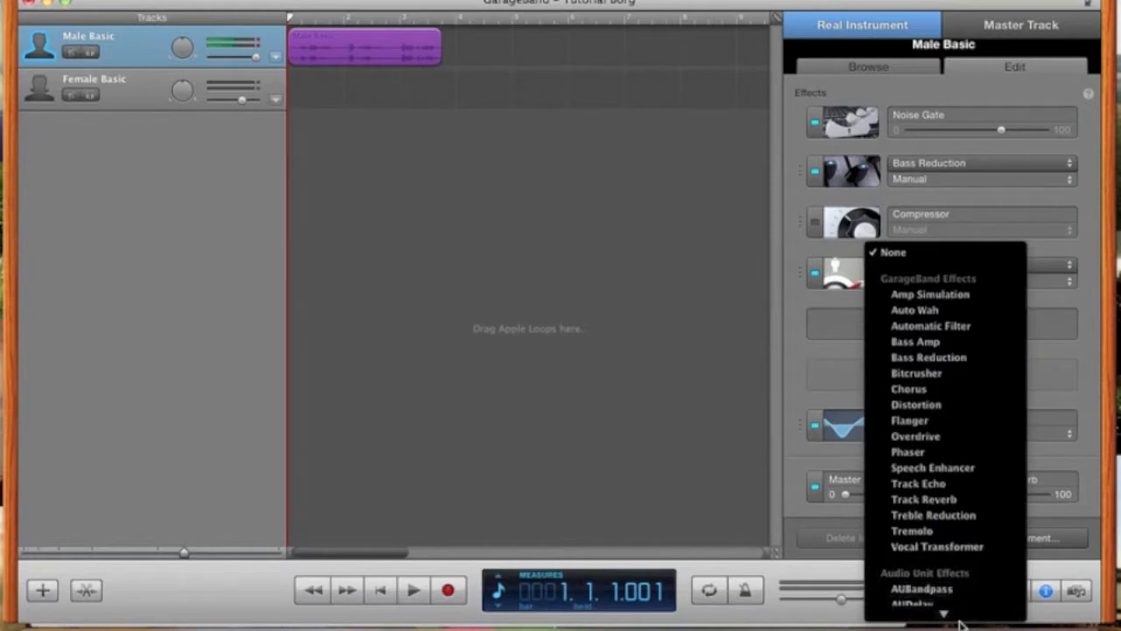
pyautogui.moveTo(961, 623)
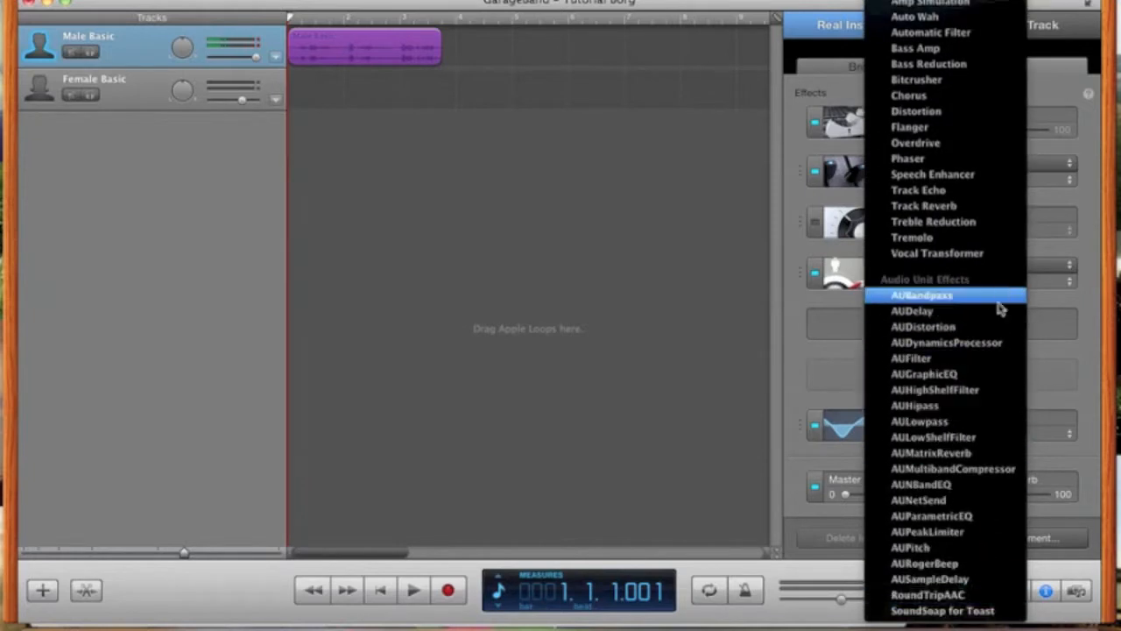
pyautogui.click(986, 421)
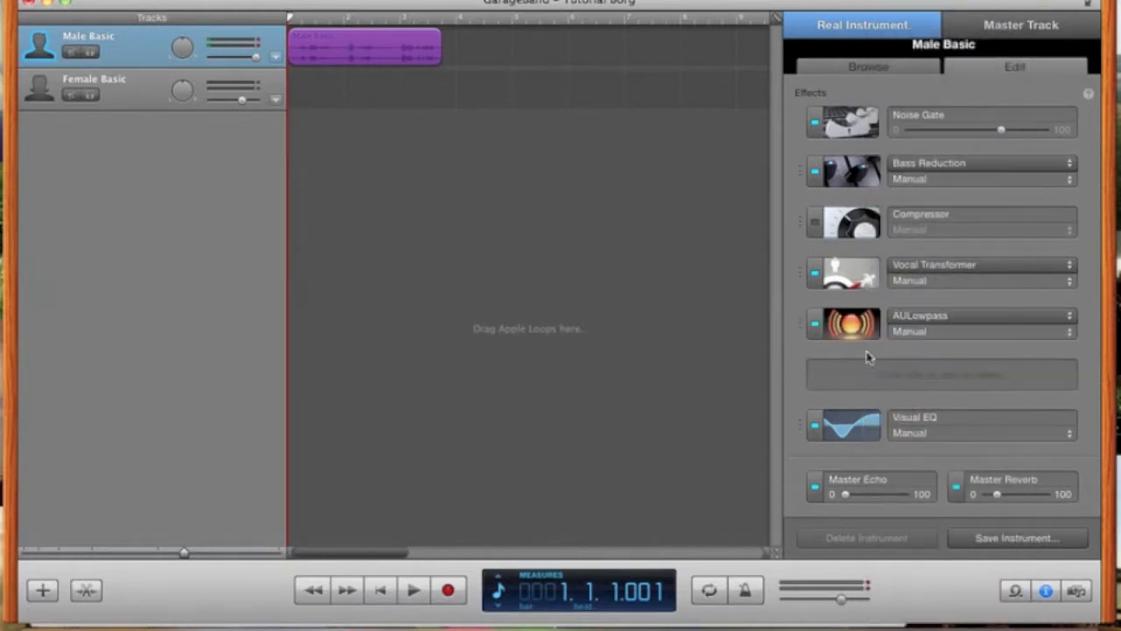
pyautogui.click(851, 326)
pyautogui.moveTo(787, 372); pyautogui.dragTo(697, 375)
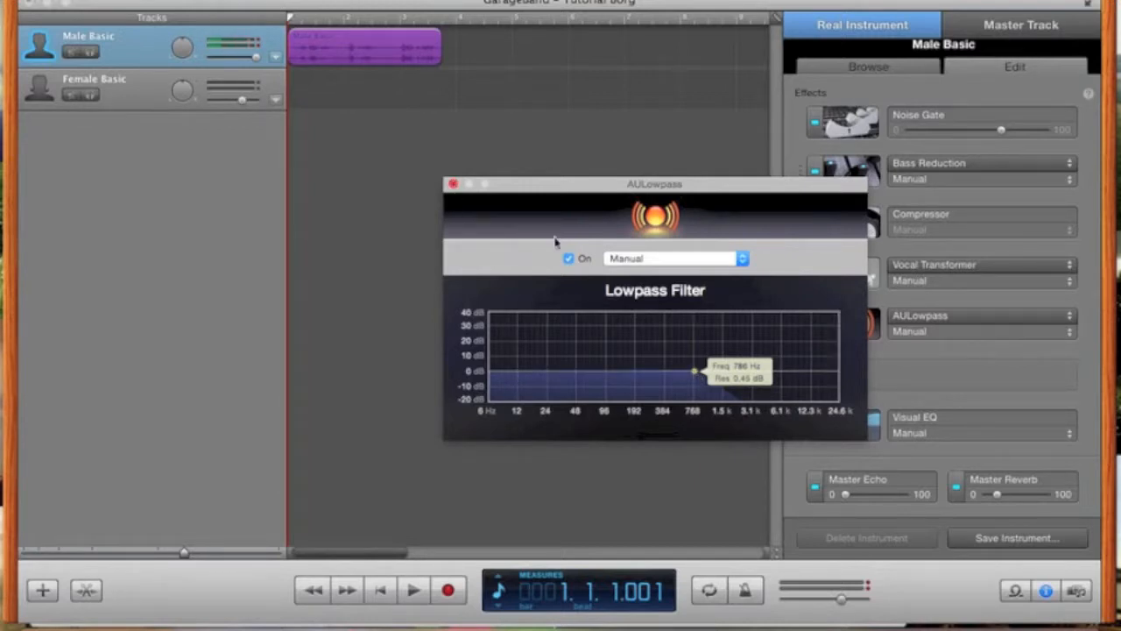
pyautogui.click(453, 185)
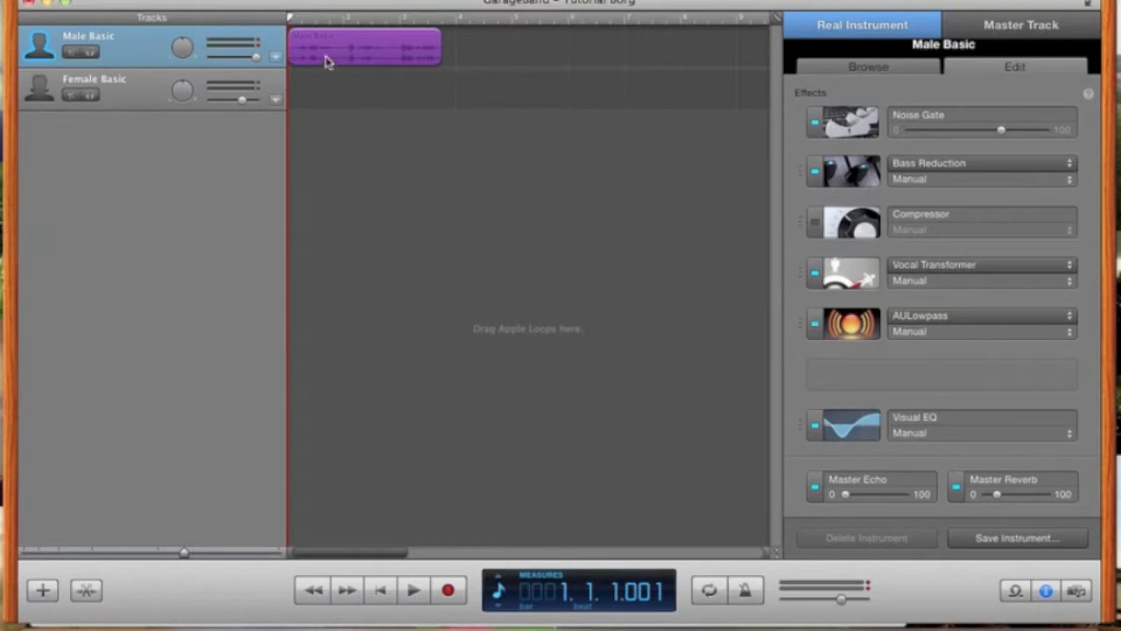
# - Listen to the lowpass-filtered vocal from the start with the system volume raised
pyautogui.press('space')
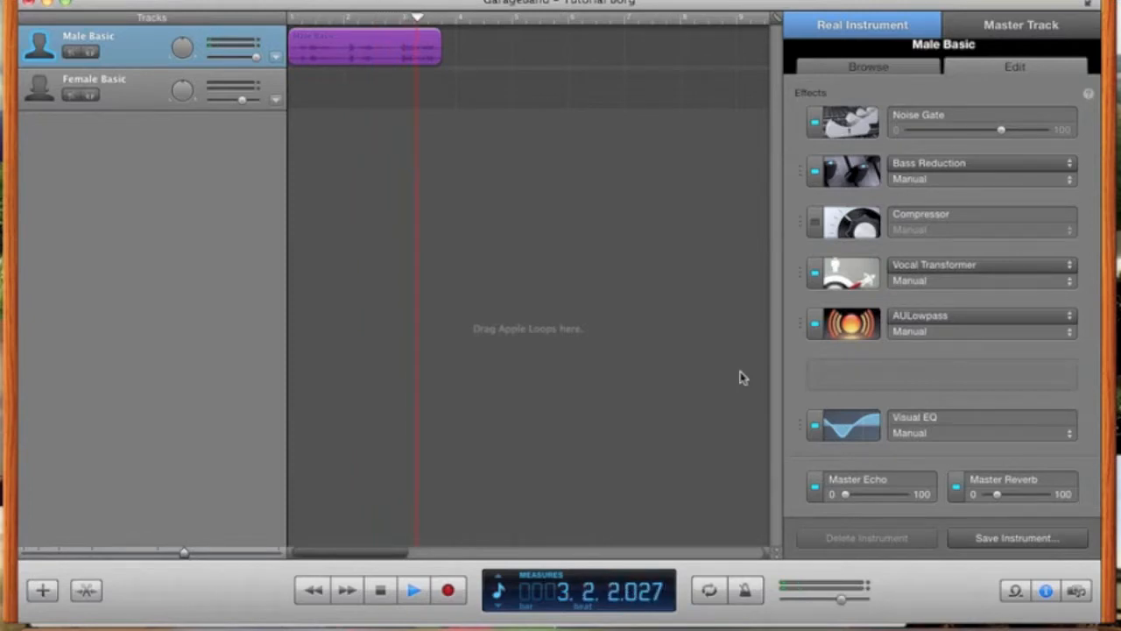
pyautogui.press('XF86AudioRaiseVolume')
pyautogui.press('XF86AudioRaiseVolume')
pyautogui.press('XF86AudioRaiseVolume')
pyautogui.press('XF86AudioRaiseVolume')
pyautogui.press('XF86AudioRaiseVolume')
pyautogui.press('space')
pyautogui.press('Return')
pyautogui.press('space')
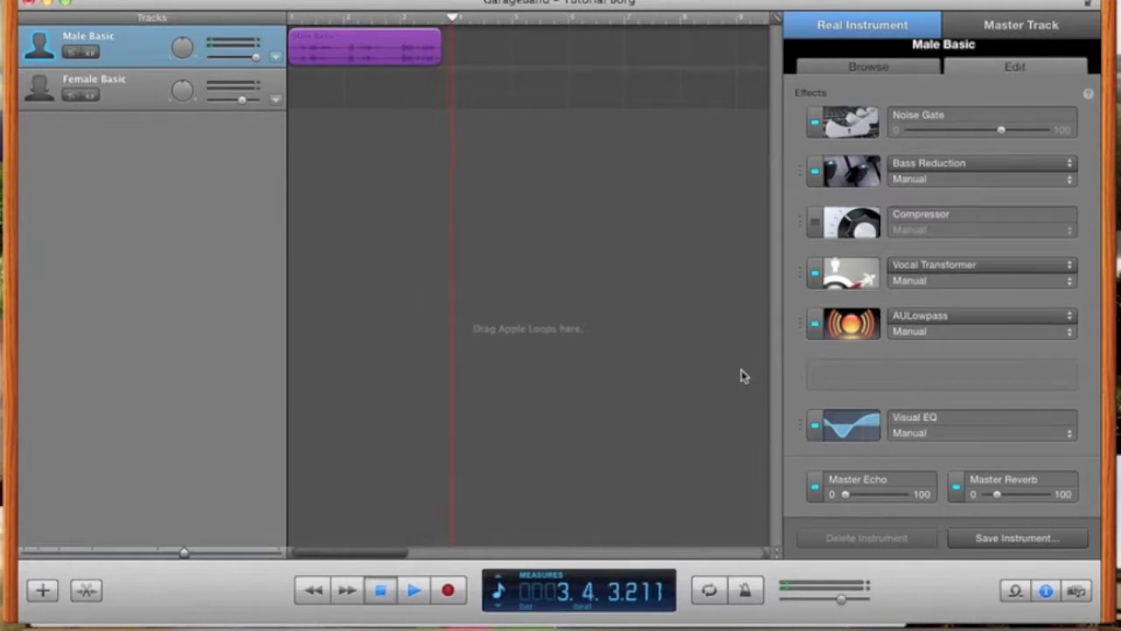
pyautogui.press('space')
# - Raise the AULowpass cutoff to about 1498 Hz and replay from the project start
pyautogui.click(851, 323)
pyautogui.moveTo(695, 373); pyautogui.dragTo(722, 375)
pyautogui.click(452, 185)
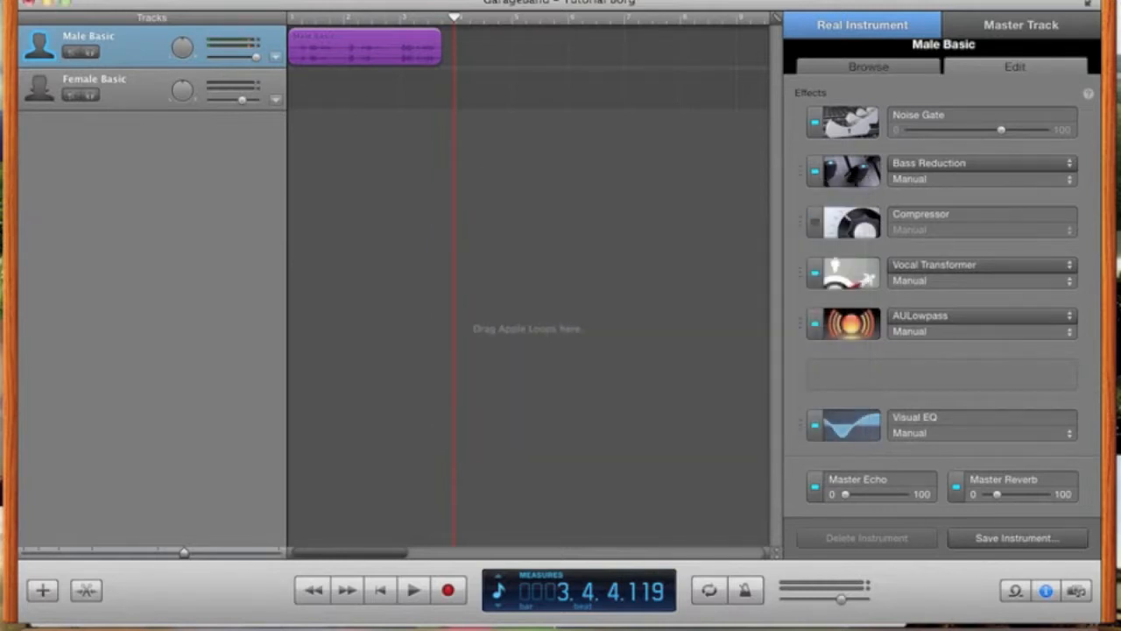
pyautogui.moveTo(450, 26); pyautogui.dragTo(244, 28)
pyautogui.press('space')
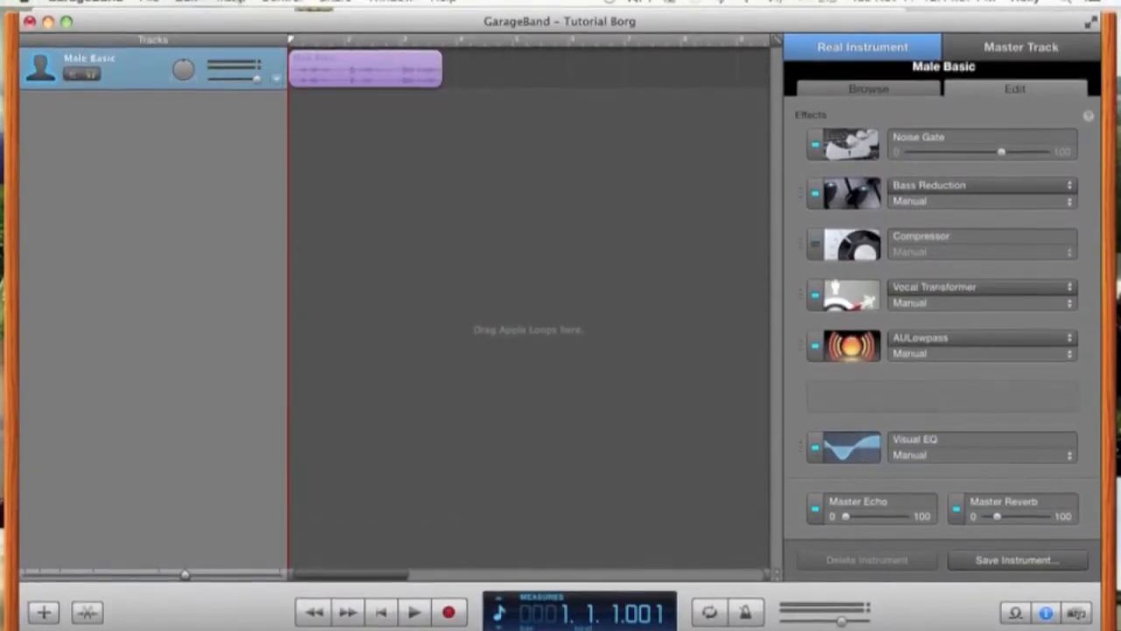
# - Duplicate the Male Basic track until the project has five Male Basic tracks
pyautogui.click(231, 2)
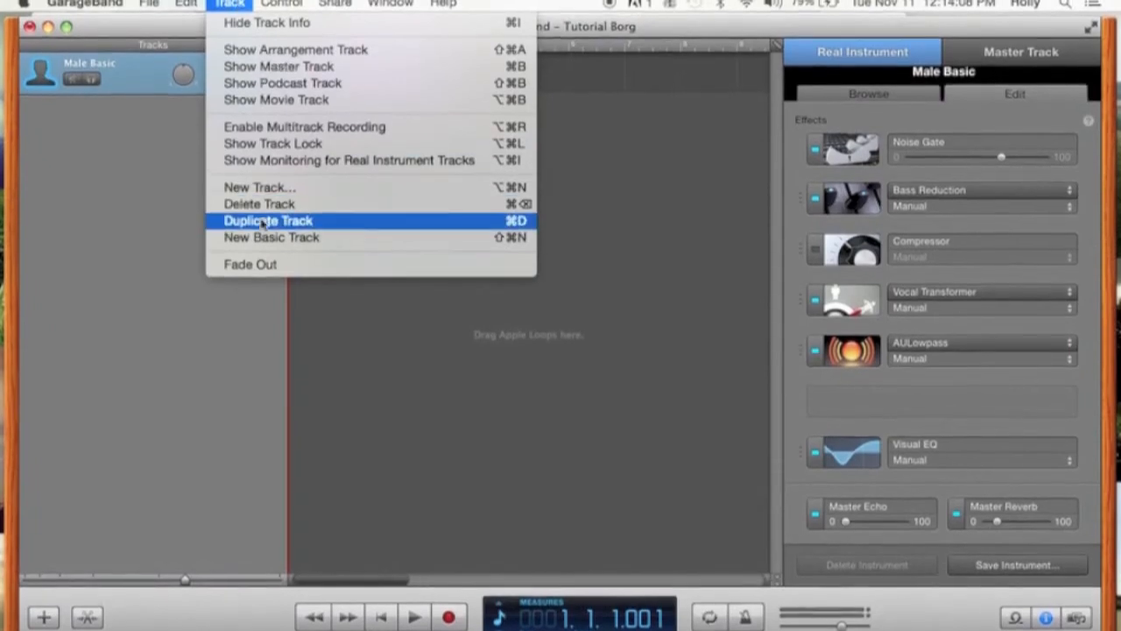
pyautogui.click(263, 219)
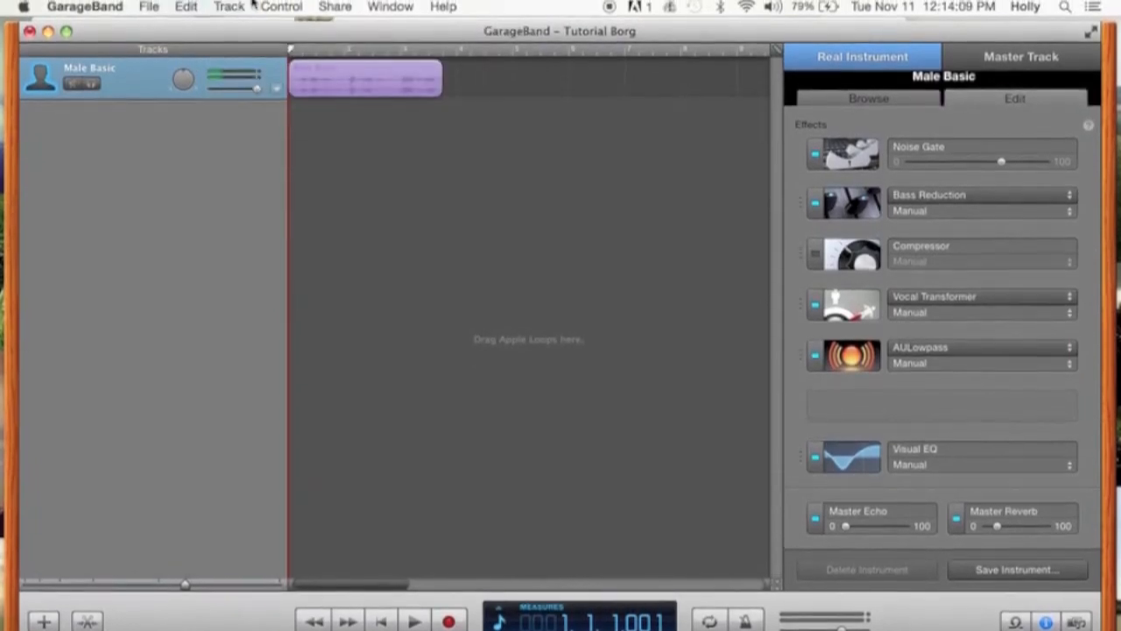
pyautogui.click(242, 0)
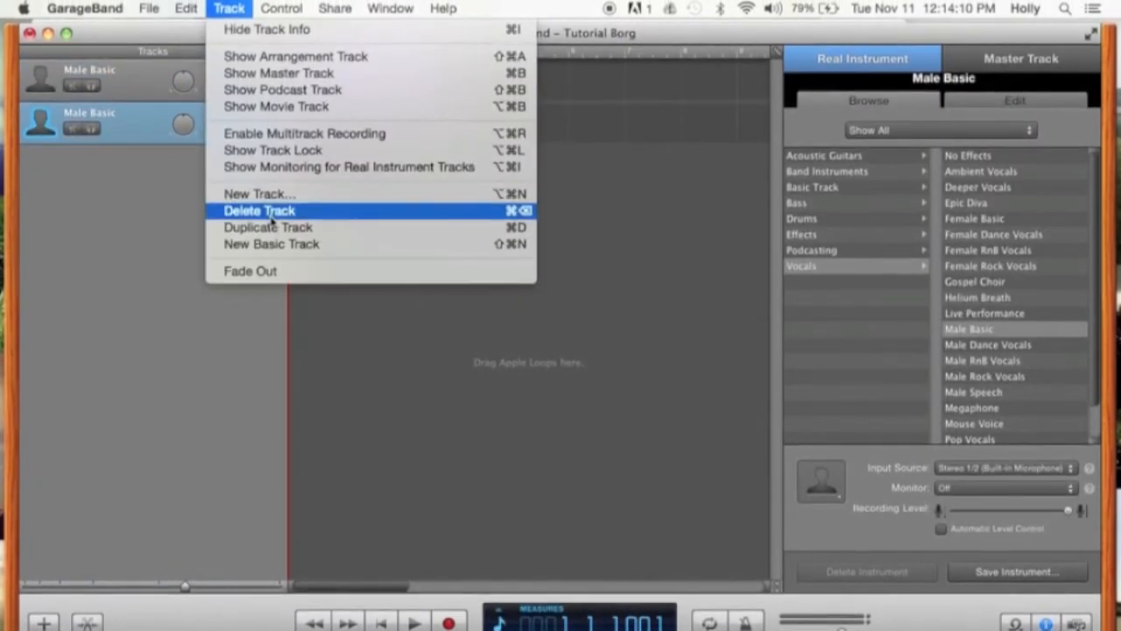
pyautogui.click(260, 211)
pyautogui.click(230, 8)
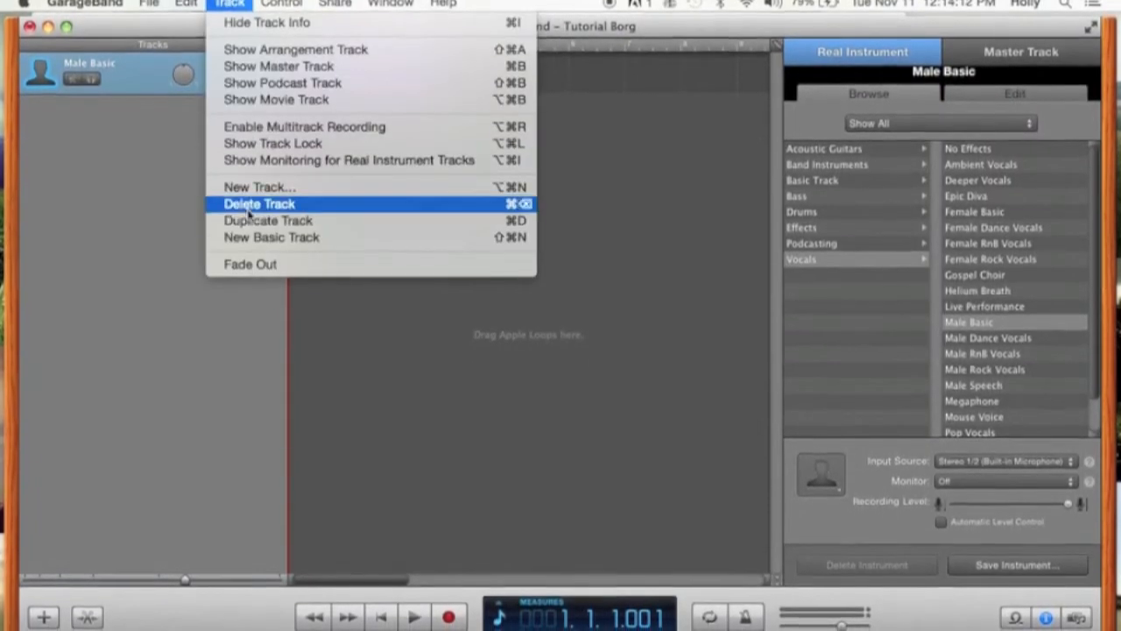
pyautogui.click(263, 221)
pyautogui.click(229, 5)
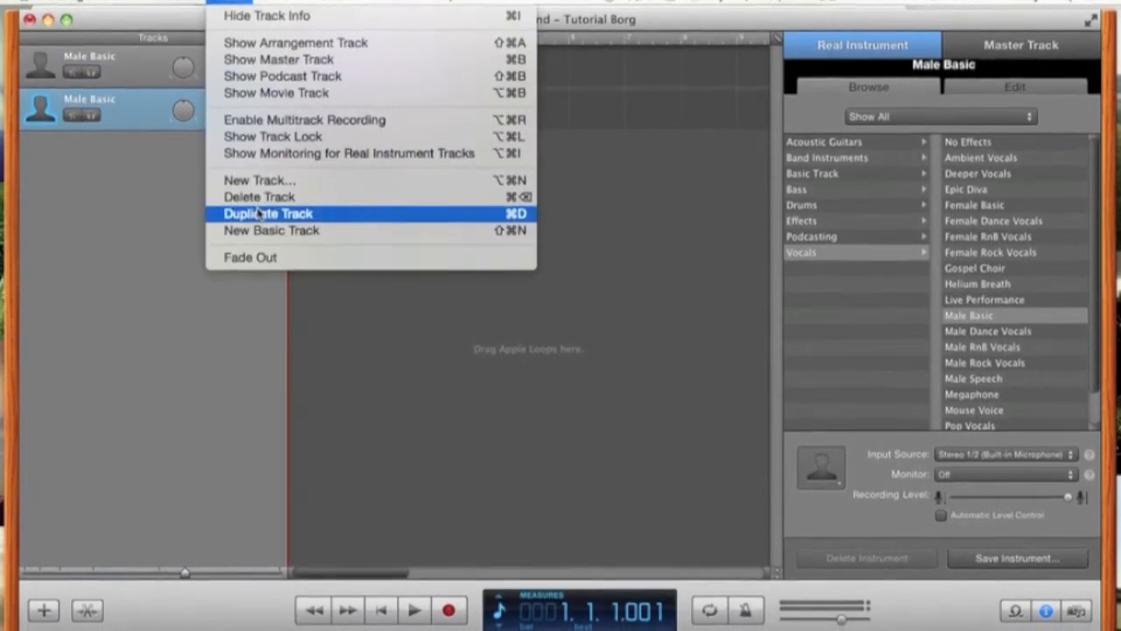
pyautogui.click(263, 216)
pyautogui.click(230, 3)
pyautogui.click(271, 213)
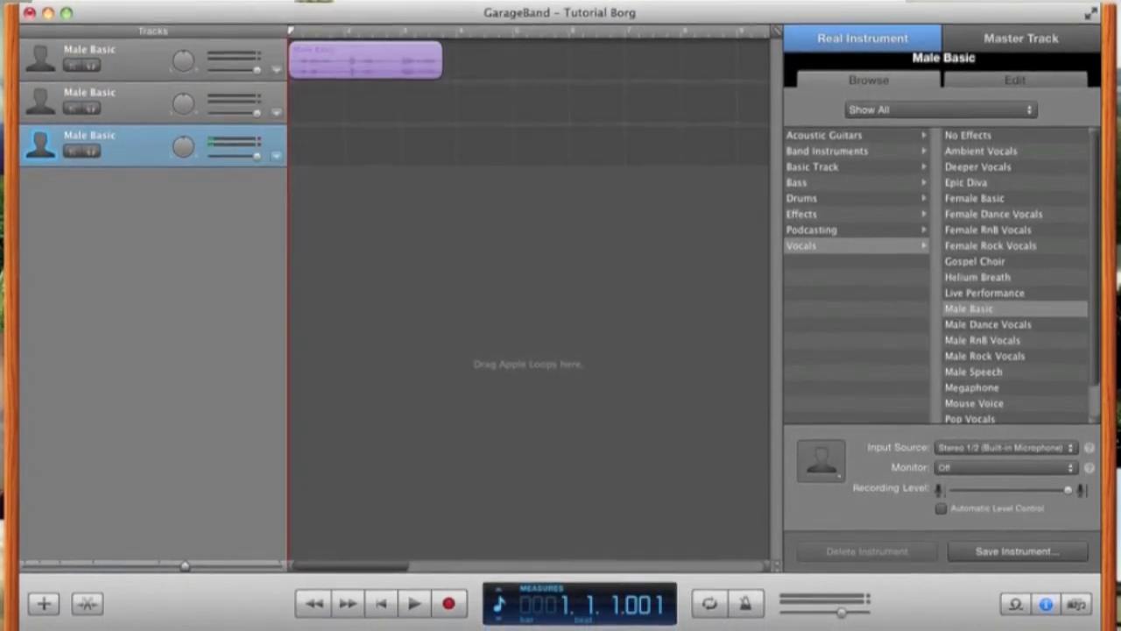
pyautogui.click(230, 3)
pyautogui.click(263, 208)
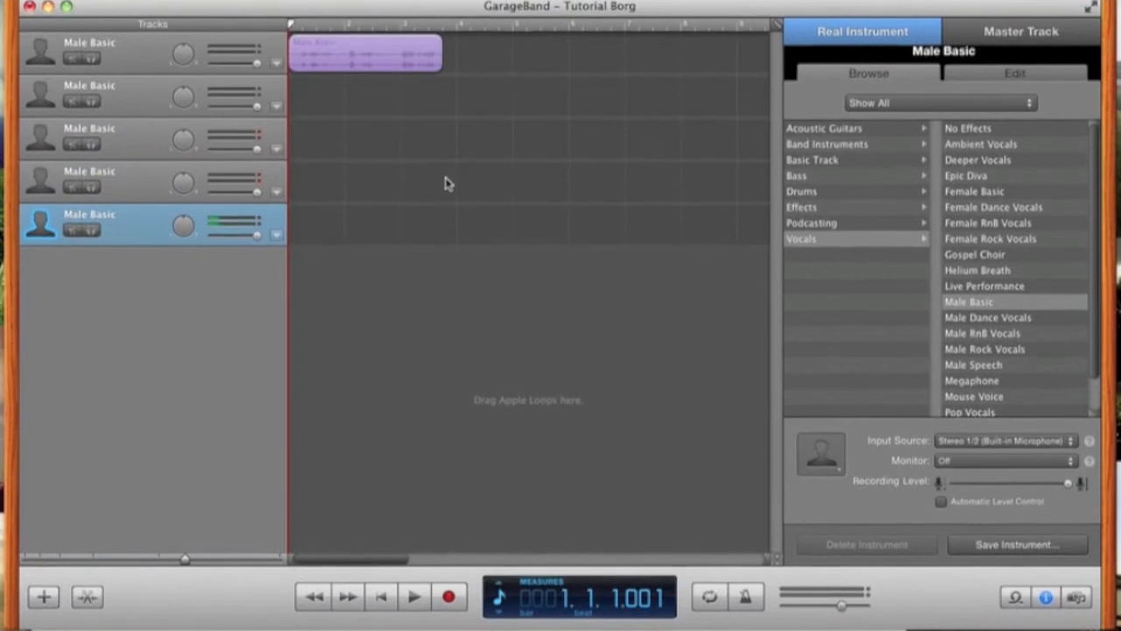
# - Paste copies of the vocal region onto tracks 2 to 5, each placed at bar 1
pyautogui.click(397, 66)
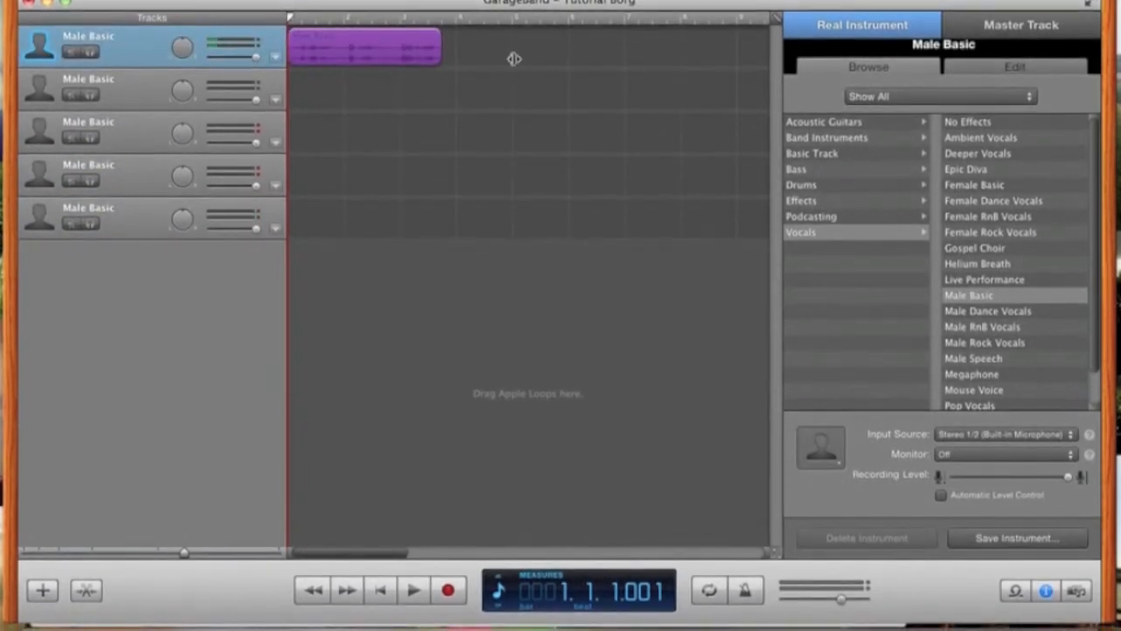
pyautogui.press('super+v')
pyautogui.press('super+v')
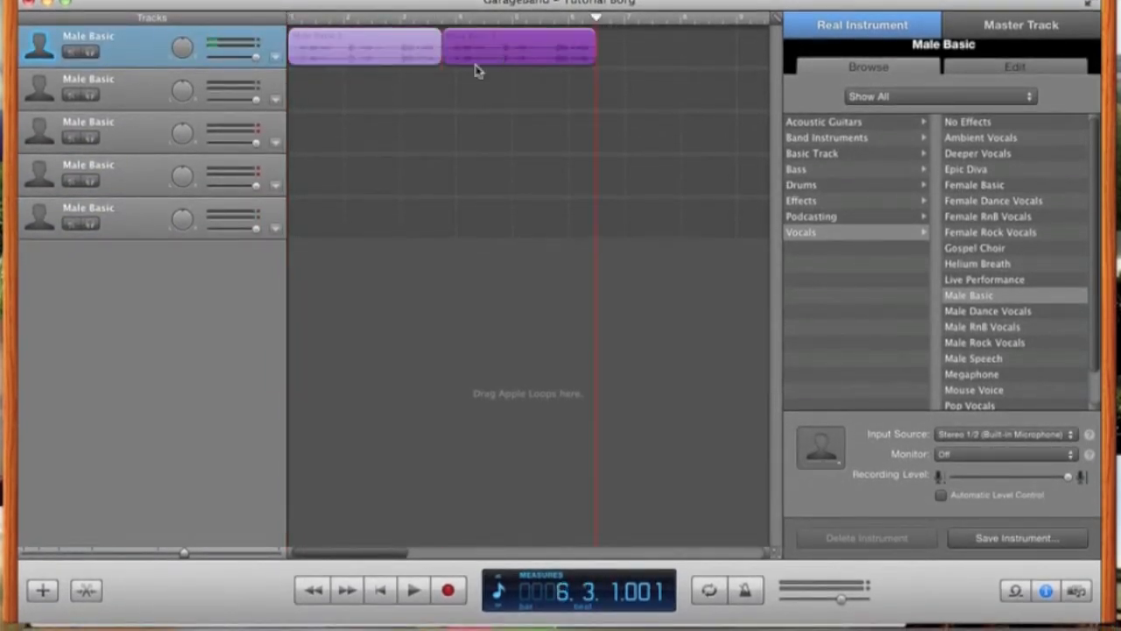
pyautogui.moveTo(478, 70); pyautogui.dragTo(336, 103)
pyautogui.press('super+v')
pyautogui.moveTo(648, 94); pyautogui.dragTo(342, 150)
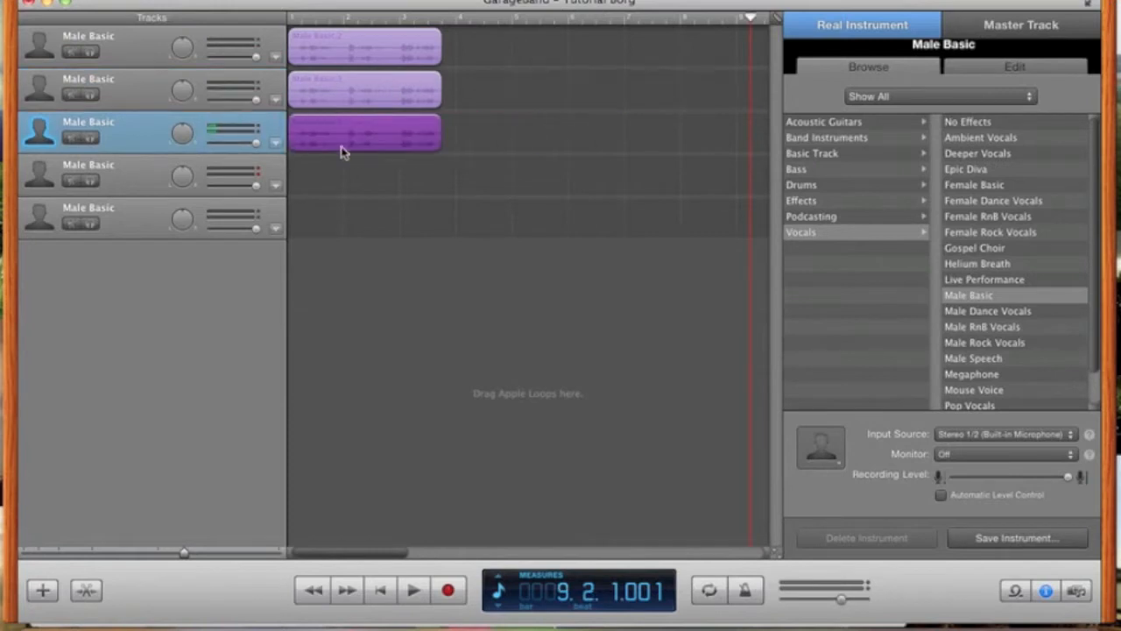
pyautogui.press('super+v')
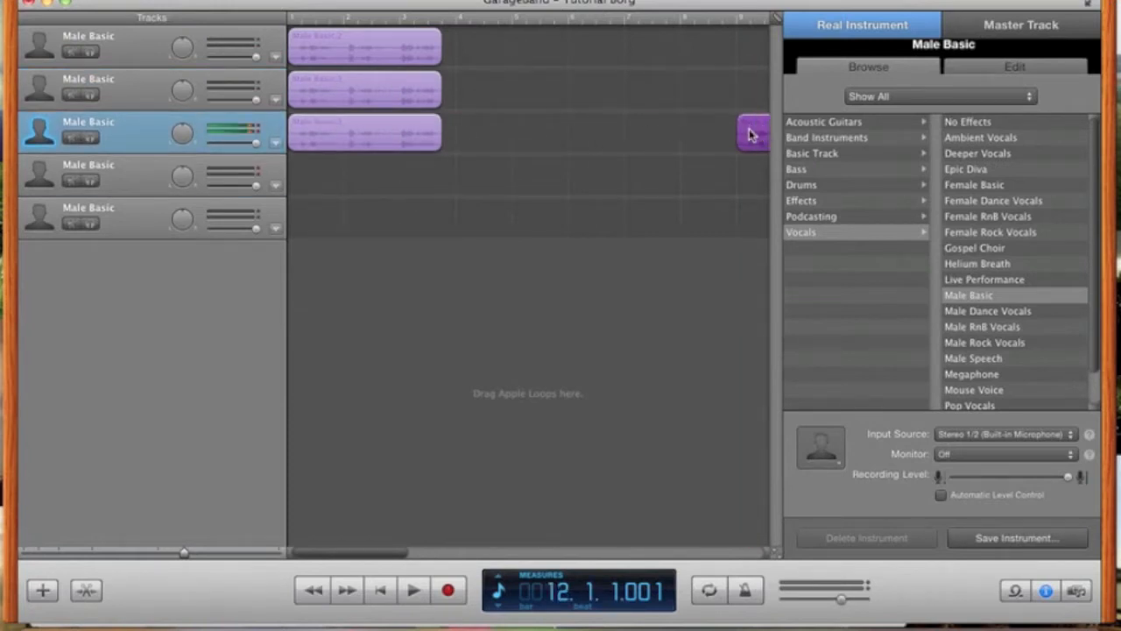
pyautogui.moveTo(748, 132); pyautogui.dragTo(278, 181)
pyautogui.press('super+v')
pyautogui.hscroll(10, 703, 187)
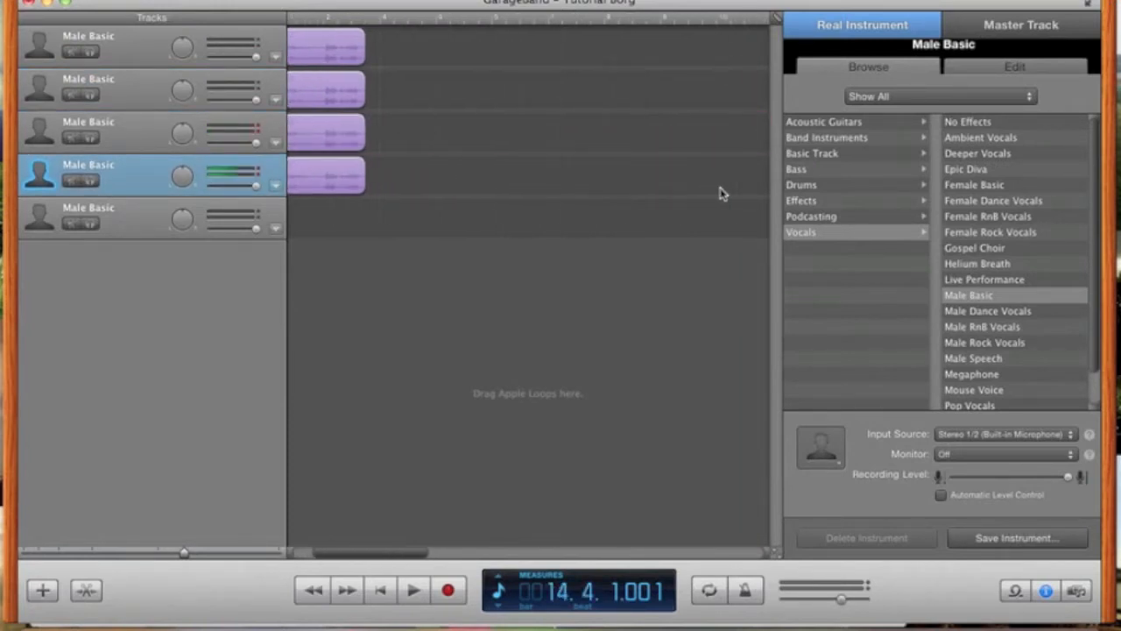
pyautogui.moveTo(588, 180); pyautogui.dragTo(94, 271)
# - Play all five tracks together from the song start
pyautogui.click(483, 18)
pyautogui.click(294, 21)
pyautogui.press('space')
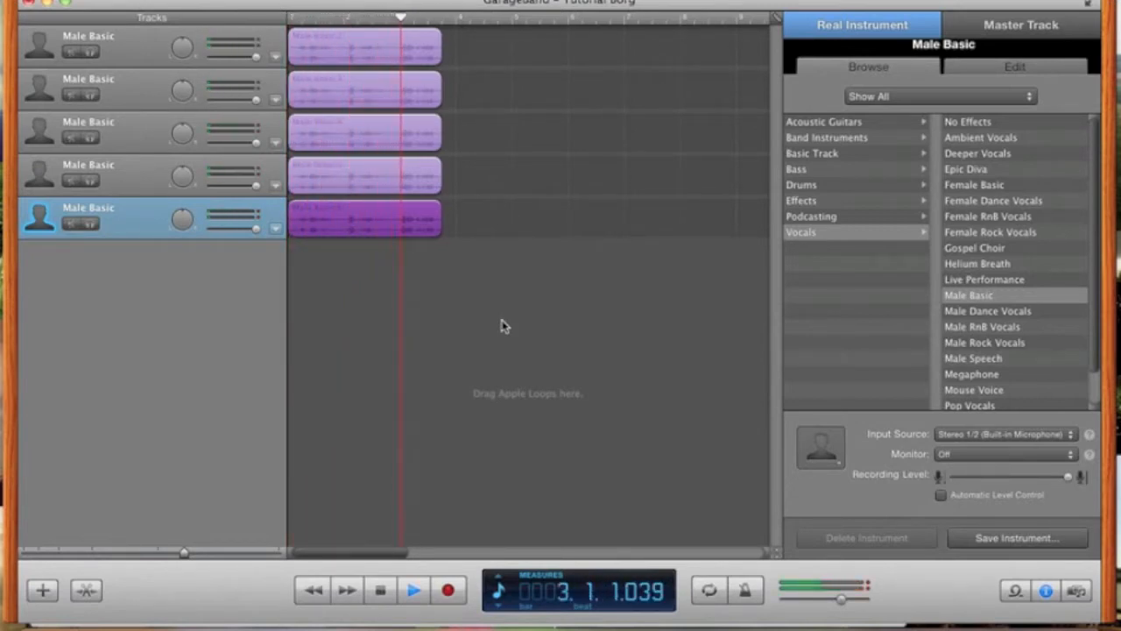
pyautogui.press('space')
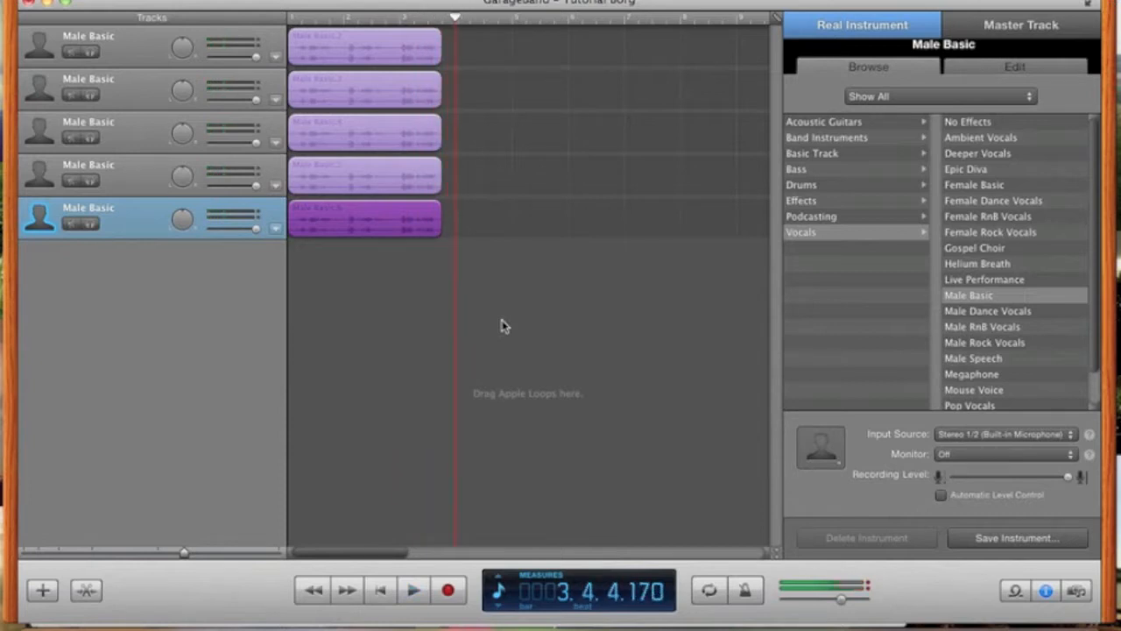
# - Set track 2's Vocal Transformer pitch to -13 and sound to about -6
pyautogui.click(425, 104)
pyautogui.click(1011, 68)
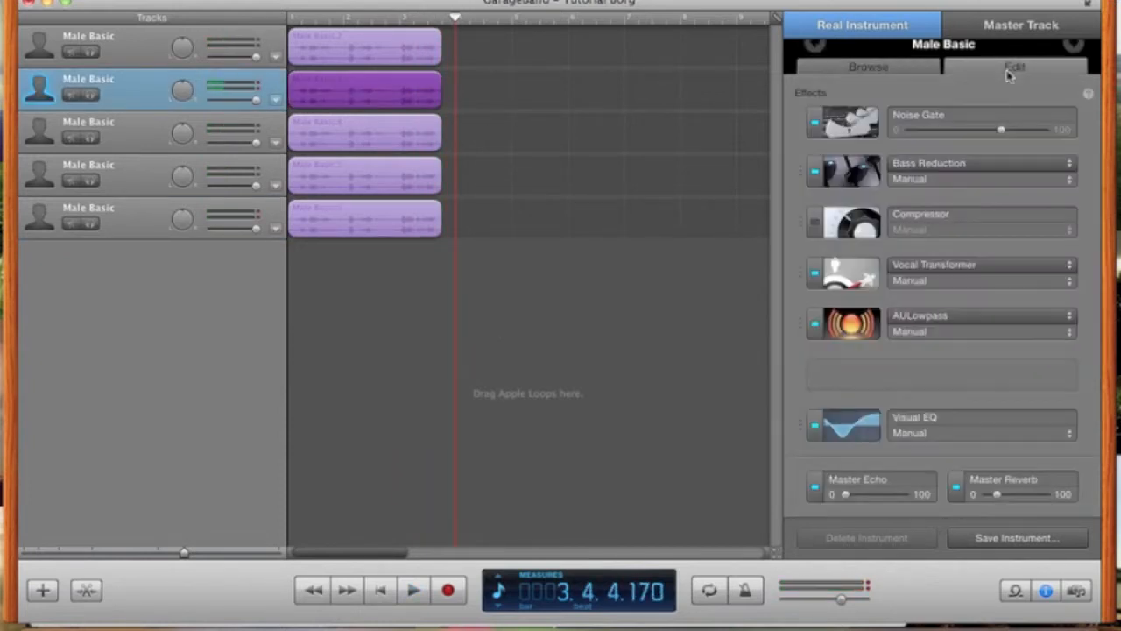
pyautogui.click(843, 282)
pyautogui.moveTo(534, 347); pyautogui.dragTo(577, 347)
pyautogui.moveTo(595, 387); pyautogui.dragTo(599, 388)
pyautogui.click(454, 186)
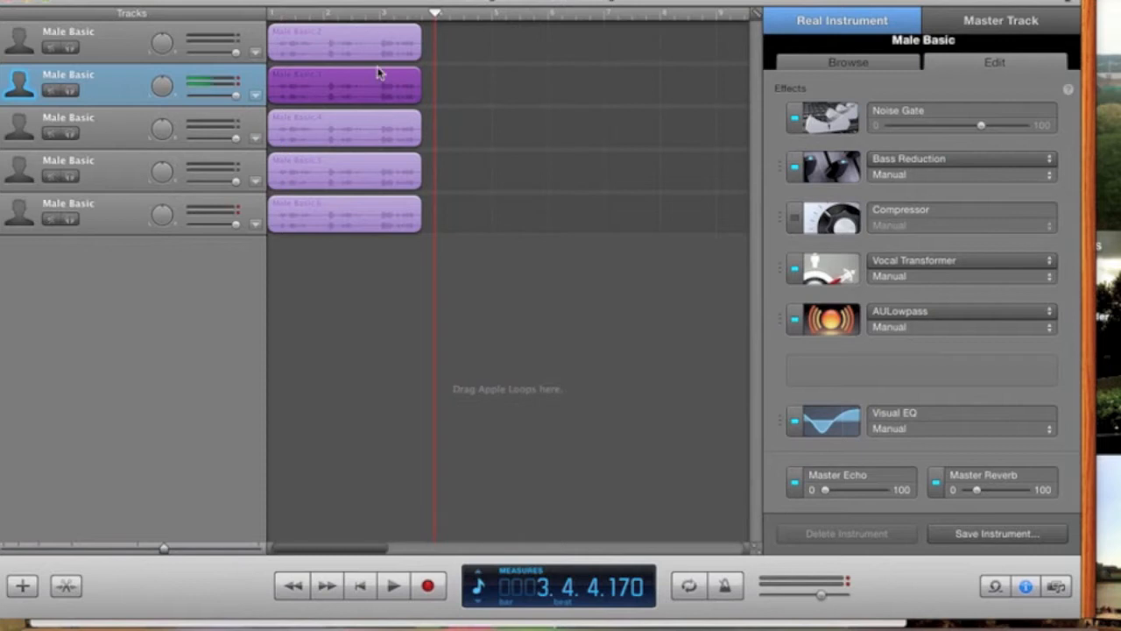
pyautogui.moveTo(455, 17); pyautogui.dragTo(252, 27)
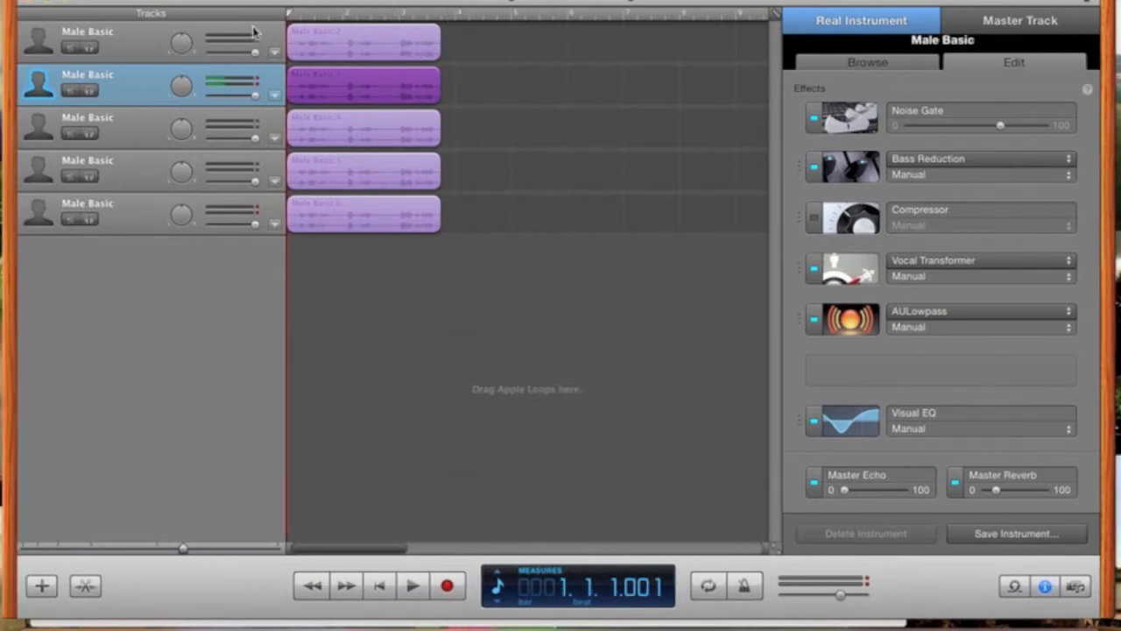
# - Set track 3's Vocal Transformer pitch to +2 with the sound slightly lowered
pyautogui.click(374, 144)
pyautogui.click(846, 279)
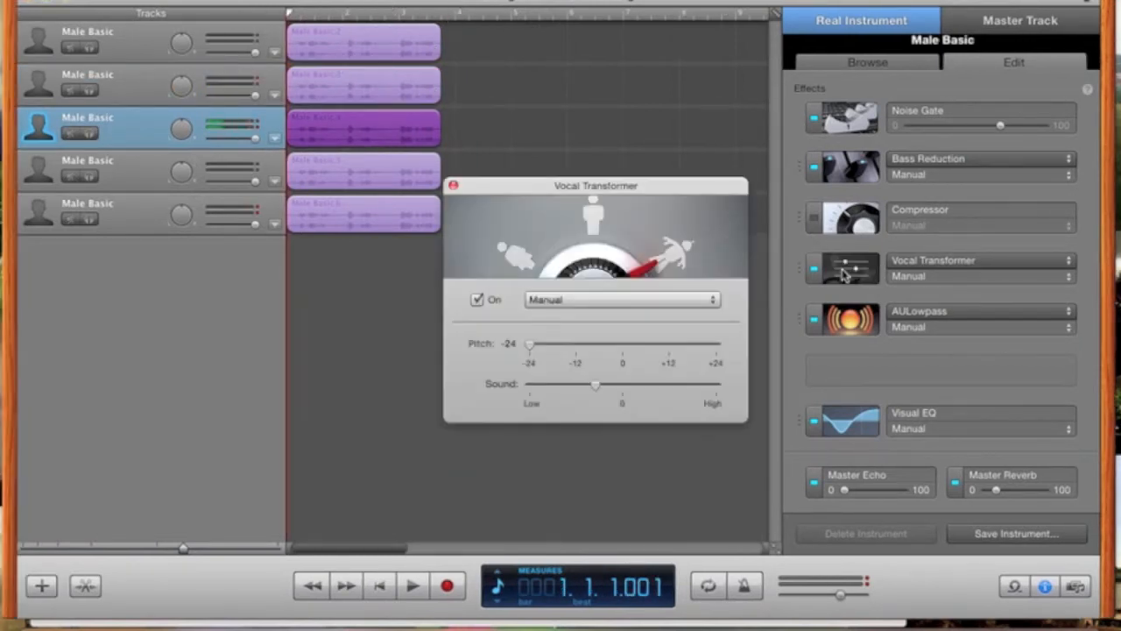
pyautogui.moveTo(536, 347); pyautogui.dragTo(632, 348)
pyautogui.moveTo(600, 395); pyautogui.dragTo(584, 387)
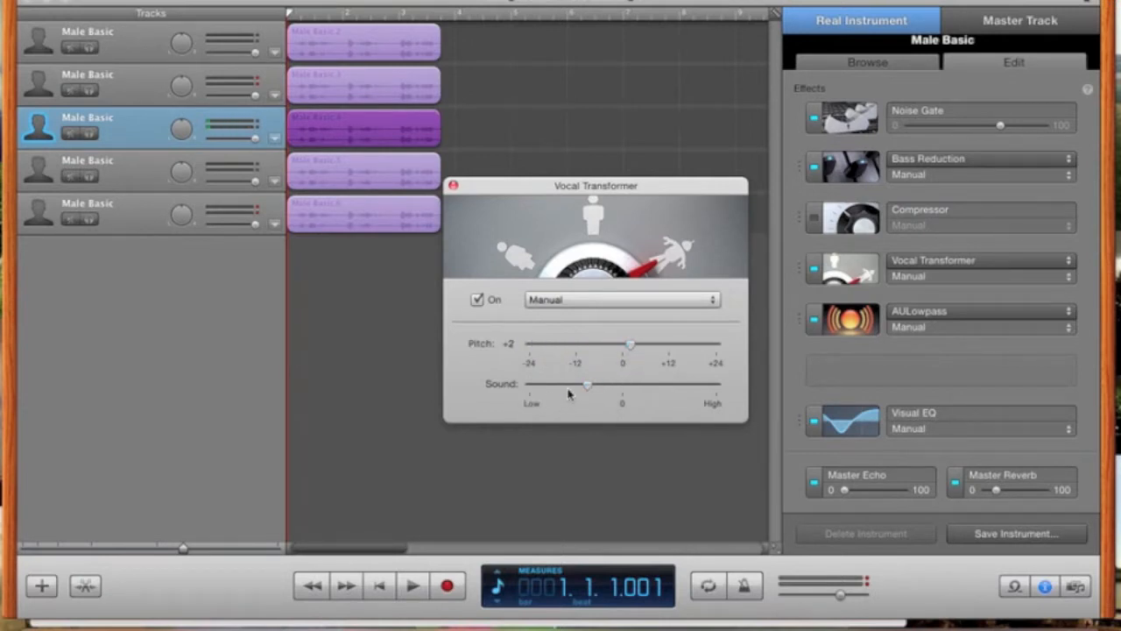
pyautogui.click(453, 187)
# - Set track 4's Vocal Transformer pitch to -7
pyautogui.click(376, 183)
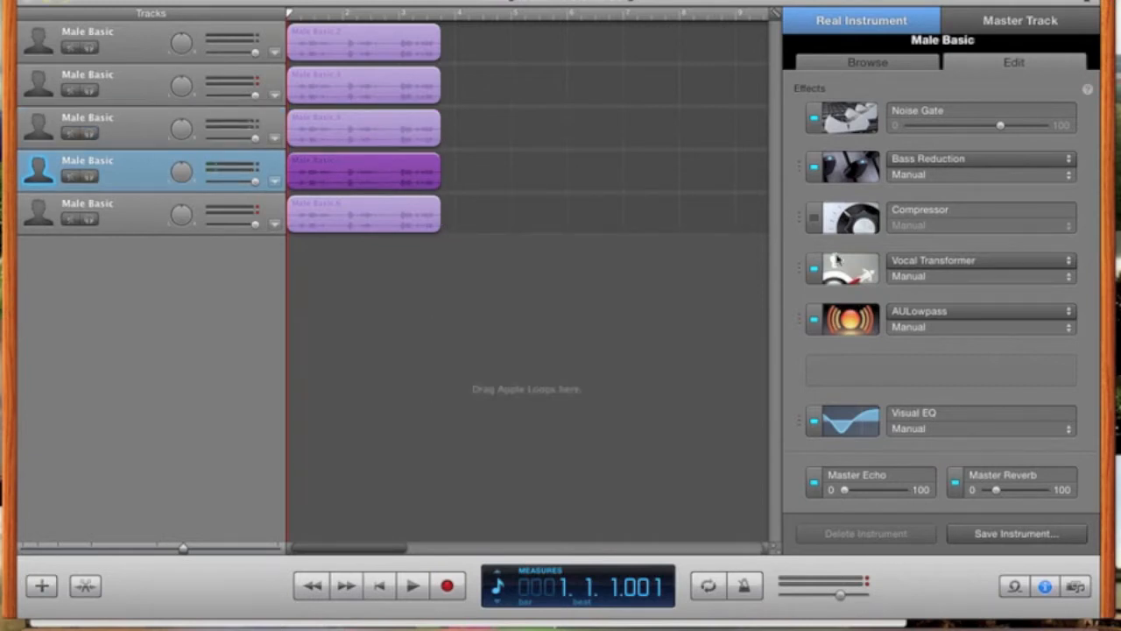
pyautogui.click(839, 279)
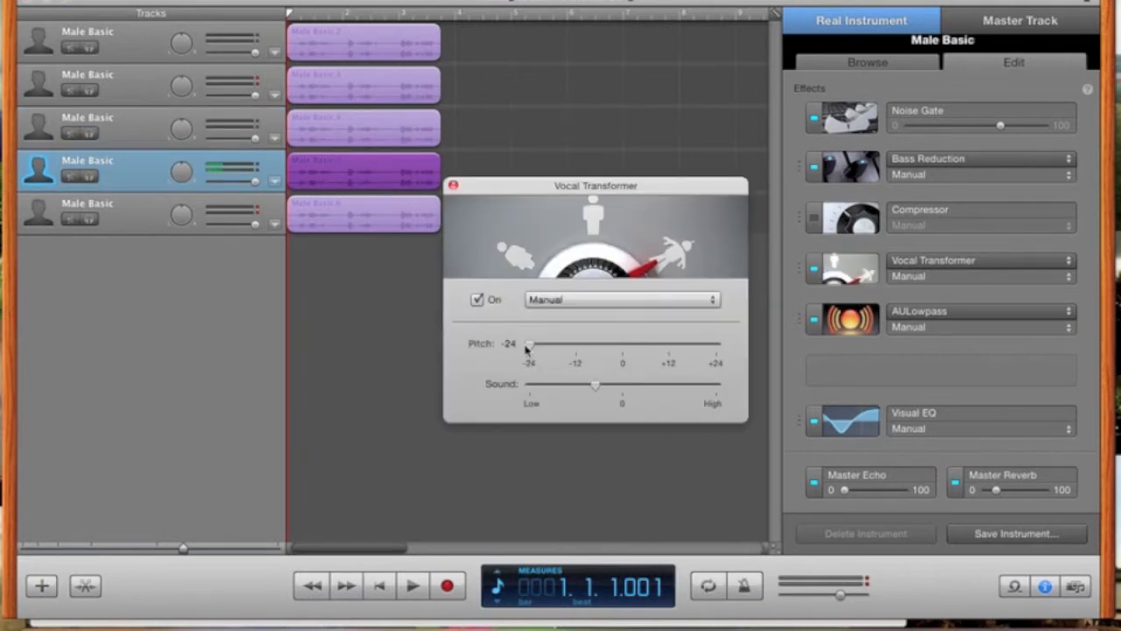
pyautogui.moveTo(528, 344); pyautogui.dragTo(595, 386)
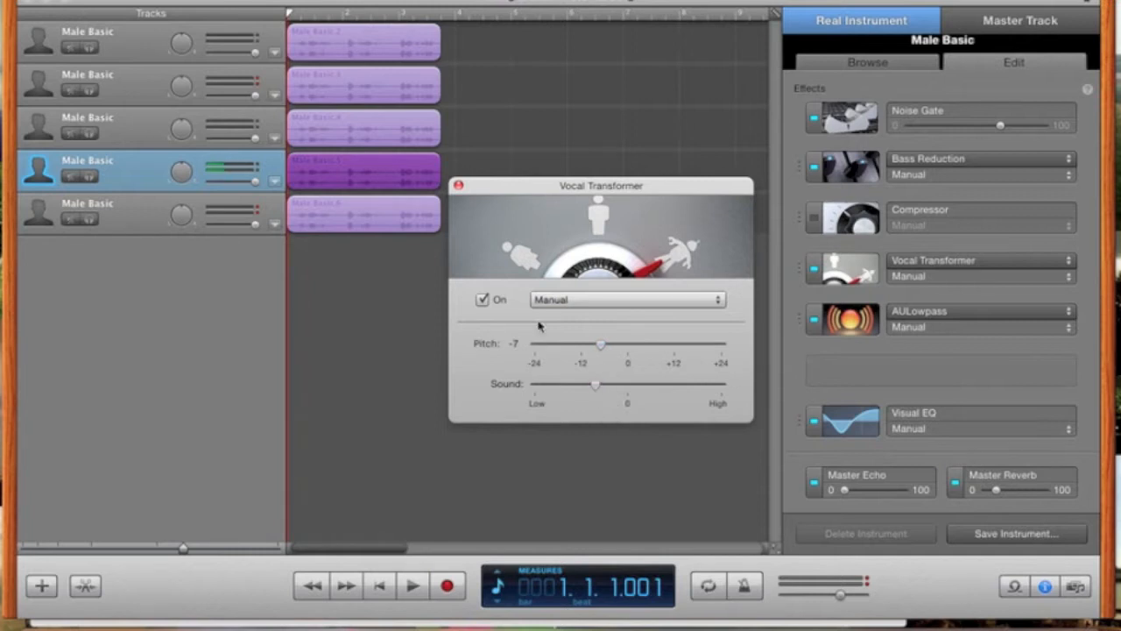
pyautogui.click(459, 187)
# - Set track 5's Vocal Transformer pitch to +8 and sound to about -9
pyautogui.click(395, 210)
pyautogui.click(848, 266)
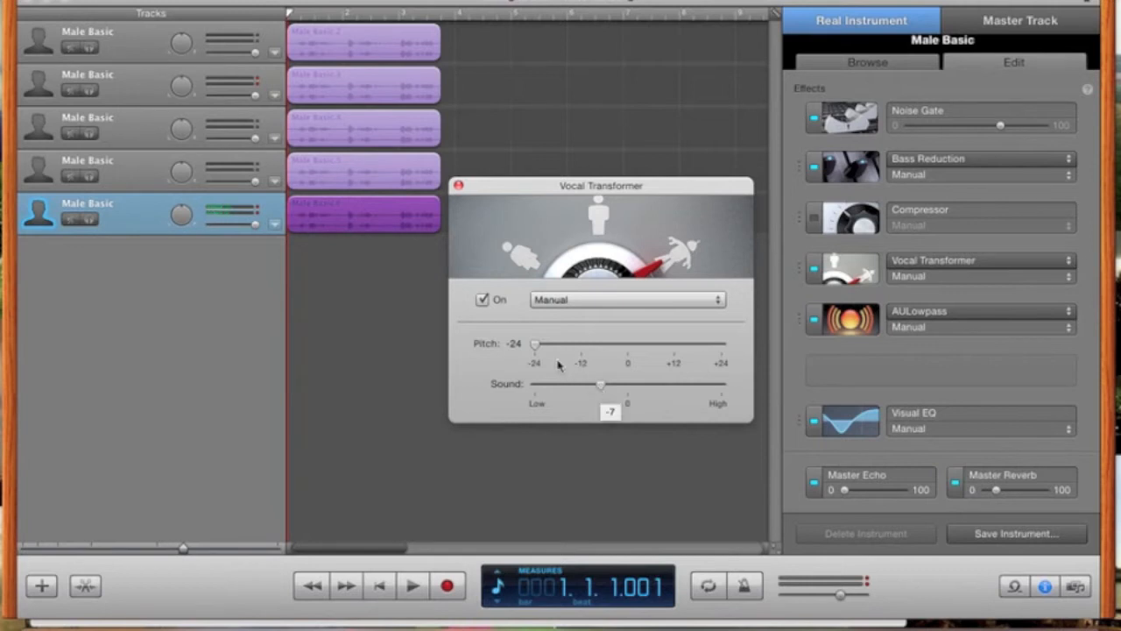
pyautogui.moveTo(618, 391)
pyautogui.moveTo(538, 350); pyautogui.dragTo(659, 358)
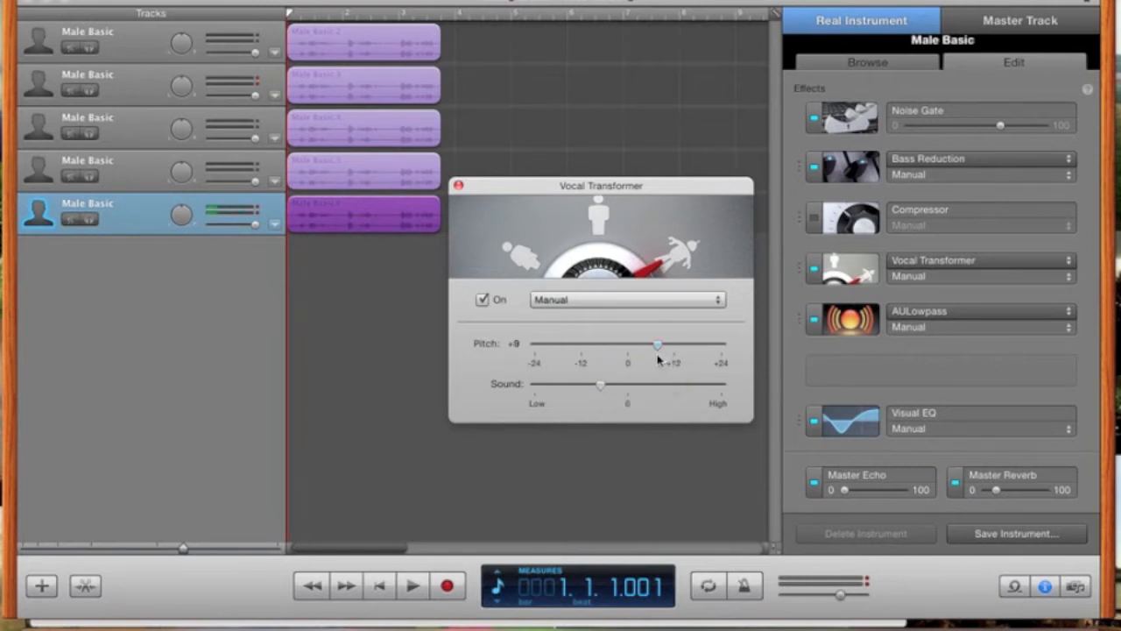
pyautogui.moveTo(600, 388); pyautogui.dragTo(588, 392)
pyautogui.click(457, 185)
pyautogui.press('space')
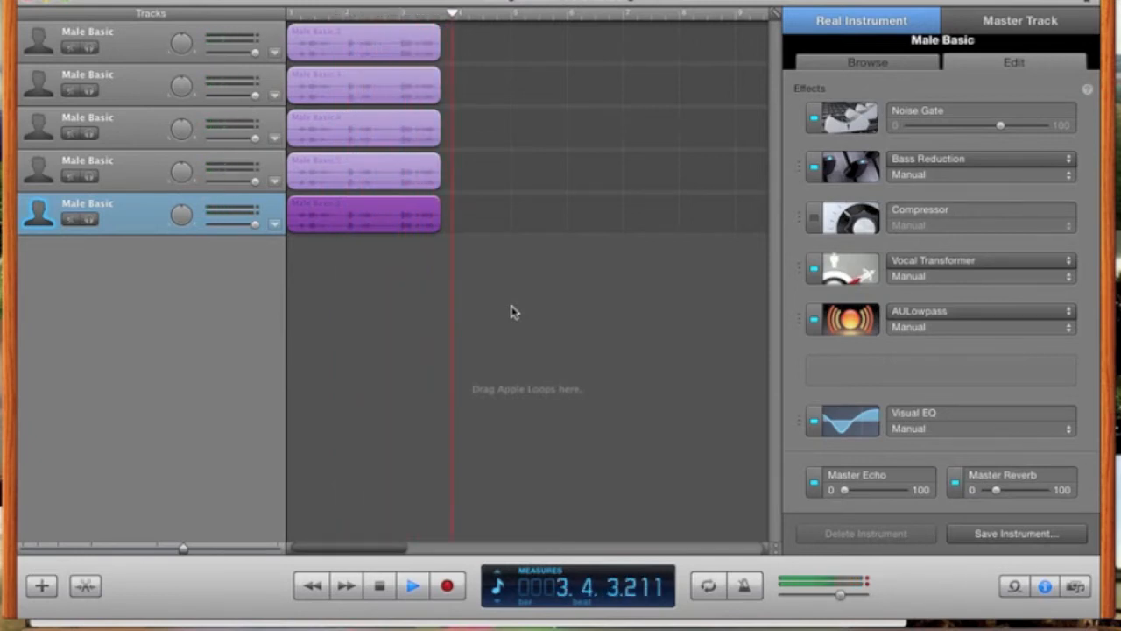
pyautogui.press('space')
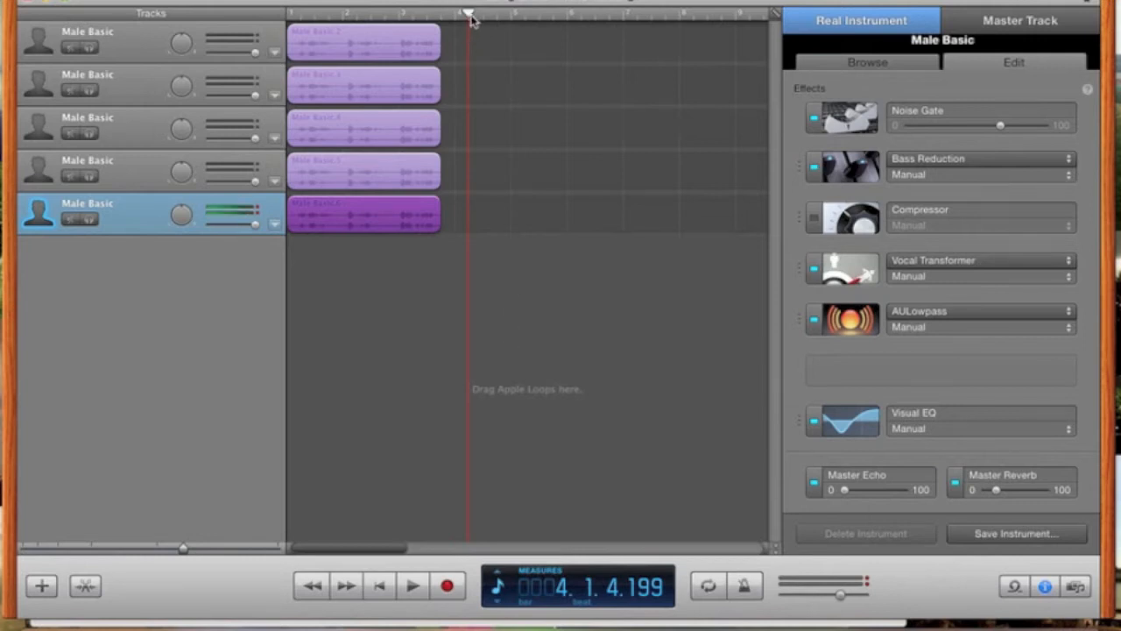
pyautogui.moveTo(470, 19); pyautogui.dragTo(265, 34)
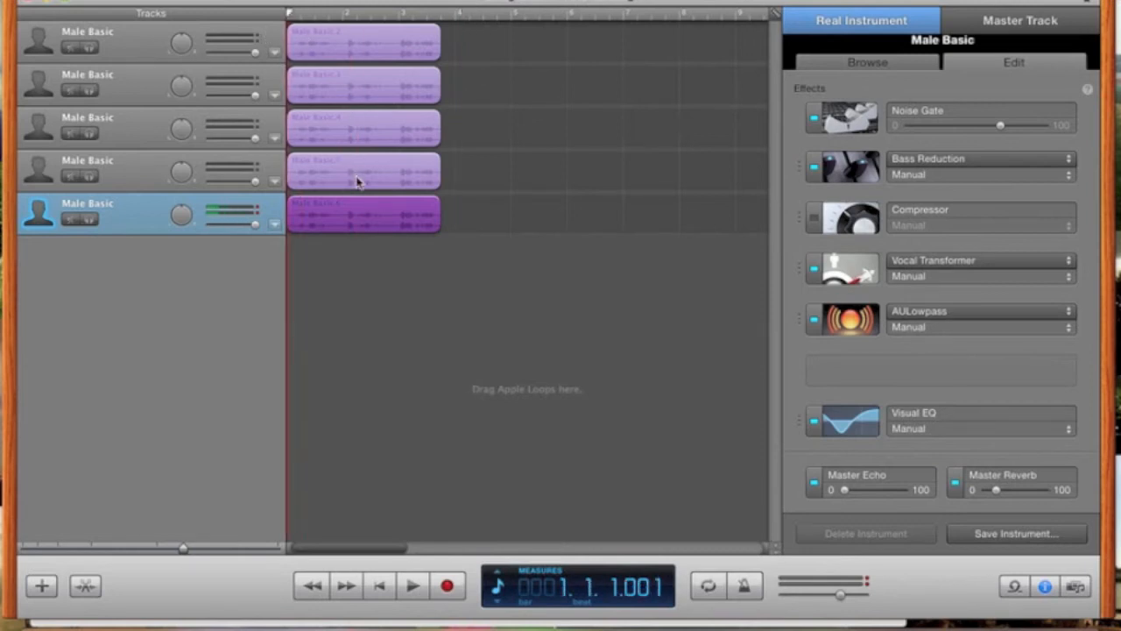